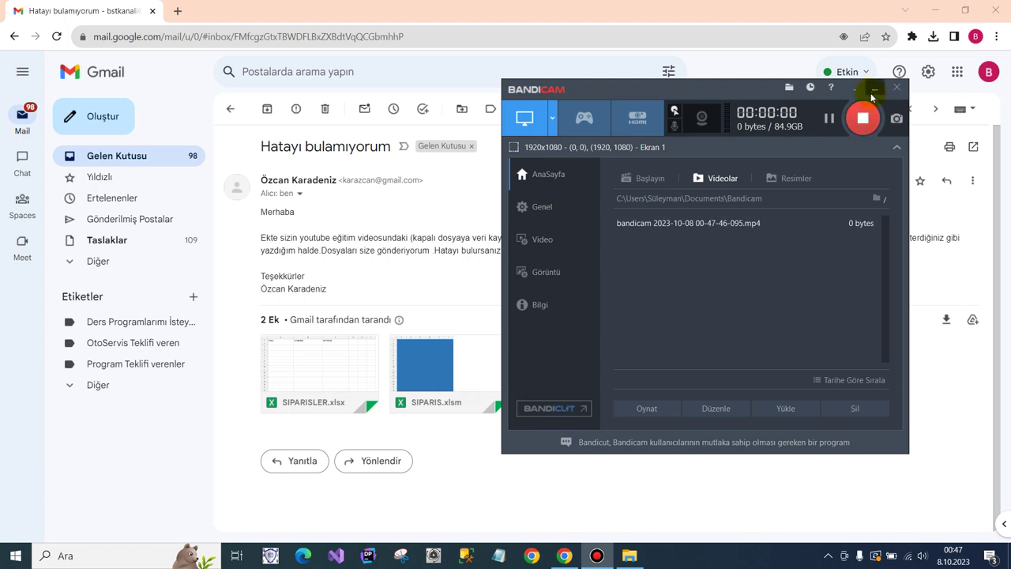
Download the SIPARISLER.xlsx and SIPARIS.xlsm attachments from the Gmail message and check they finished.
click(872, 90)
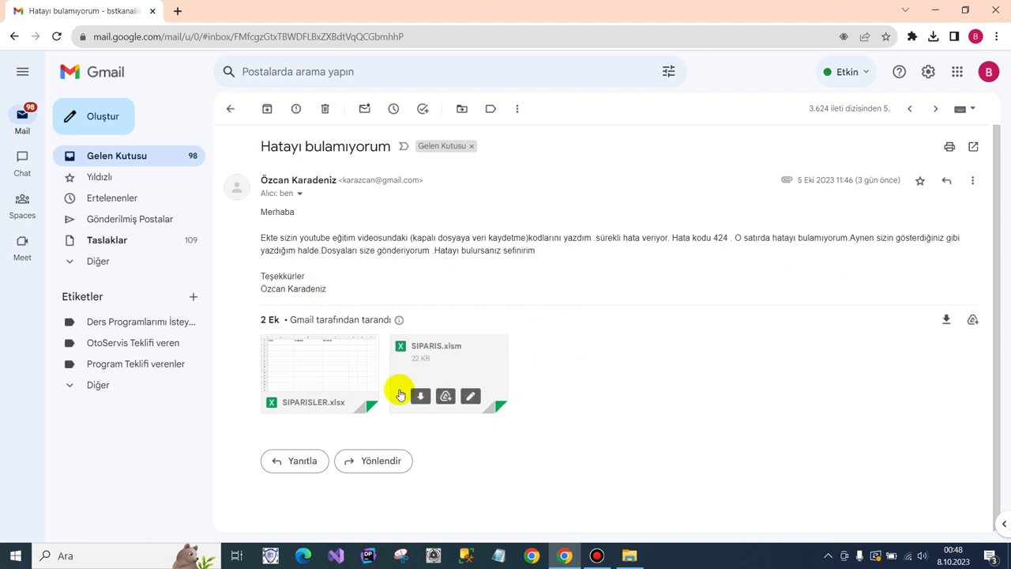
mouse_move(319, 373)
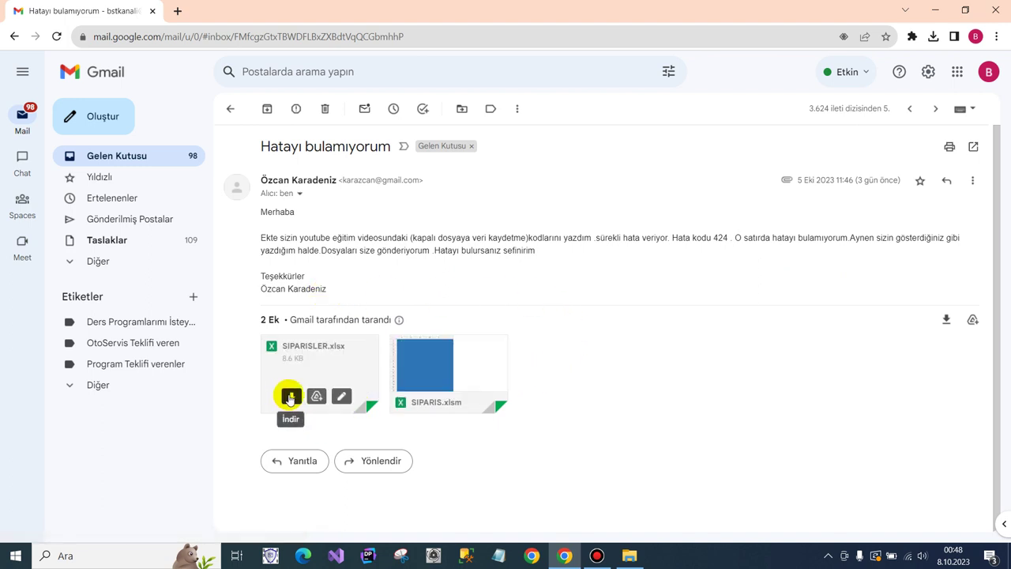
click(291, 397)
mouse_move(448, 373)
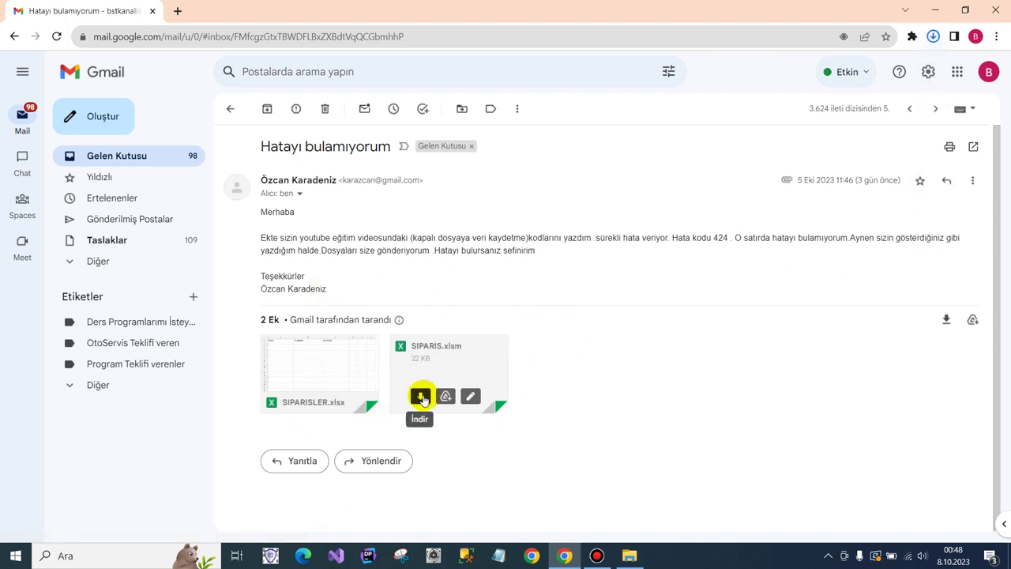
click(932, 36)
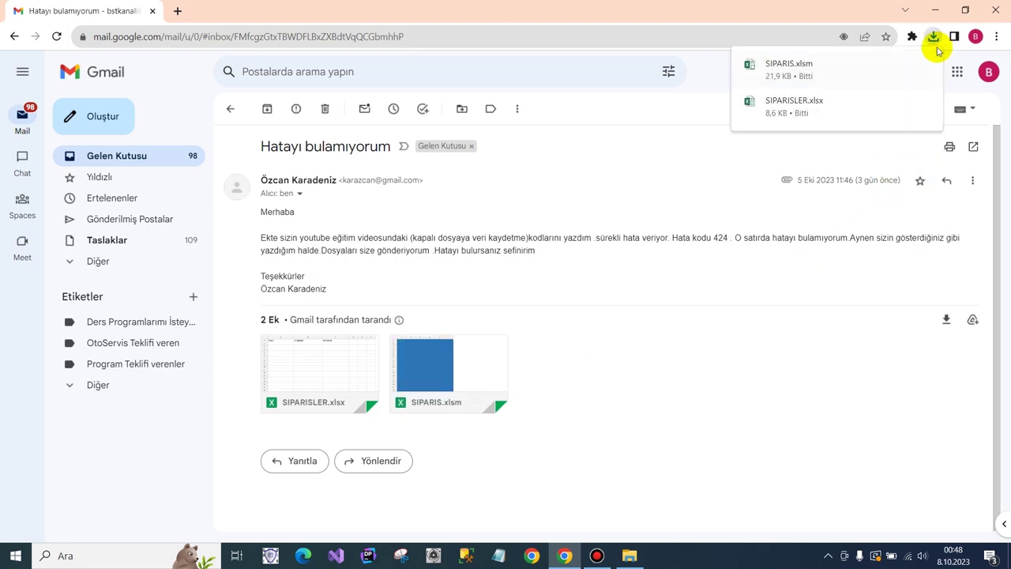
Select and copy SIPARIS and SIPARISLER in the Downloads folder.
click(902, 64)
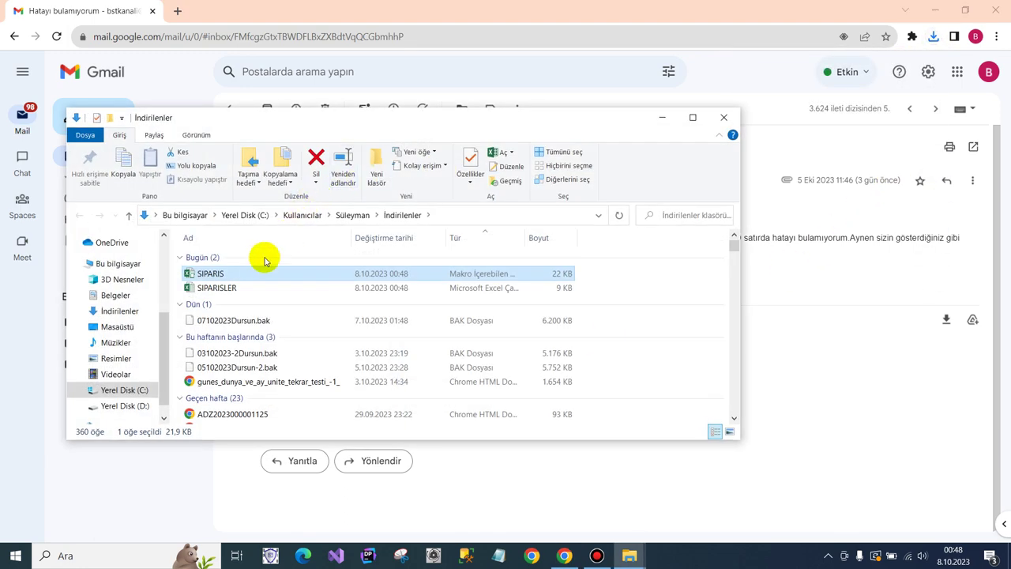
ctrl+click(231, 289)
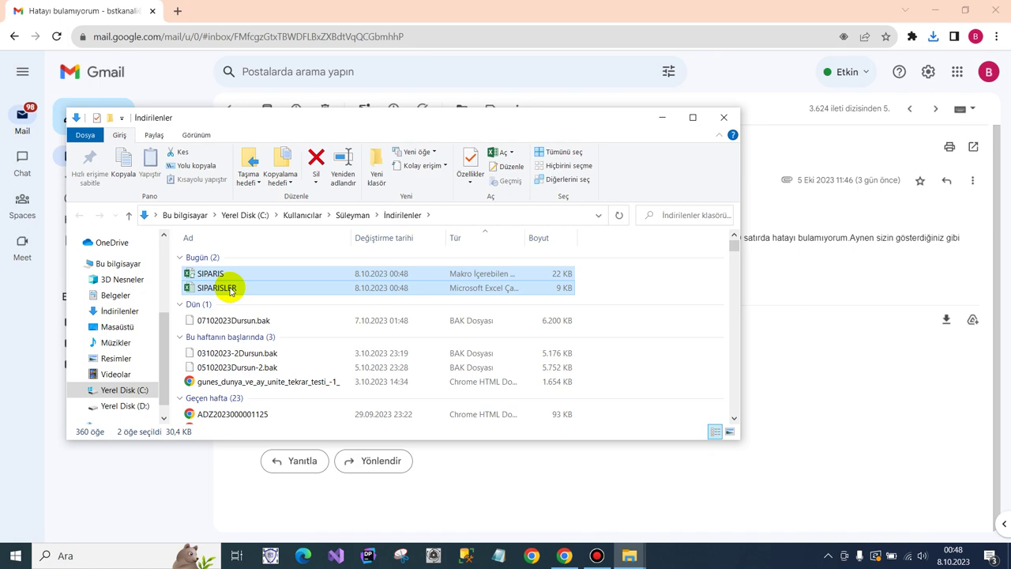
click(662, 117)
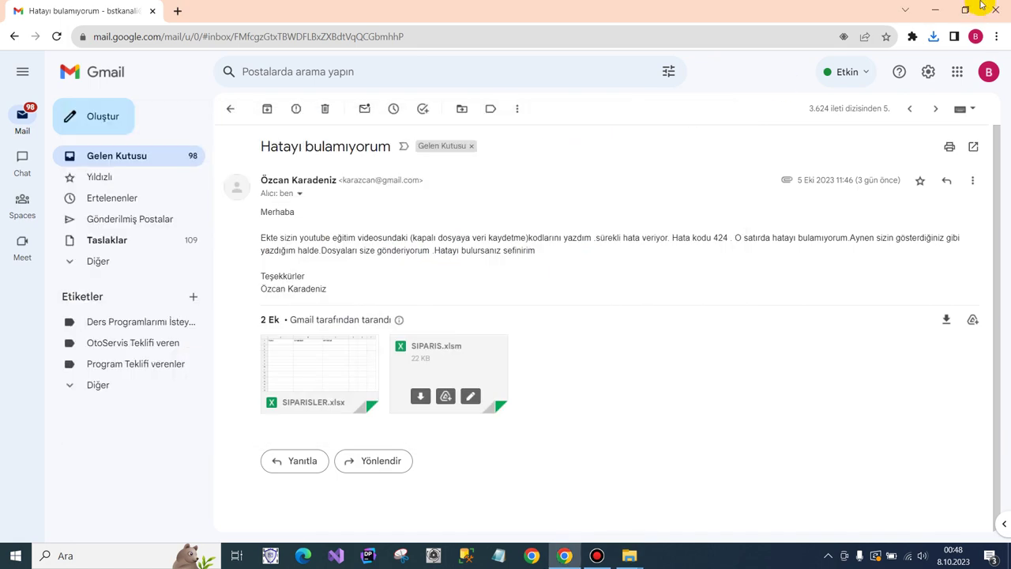
click(933, 14)
Create a new desktop folder named prg and open it.
right_click(437, 222)
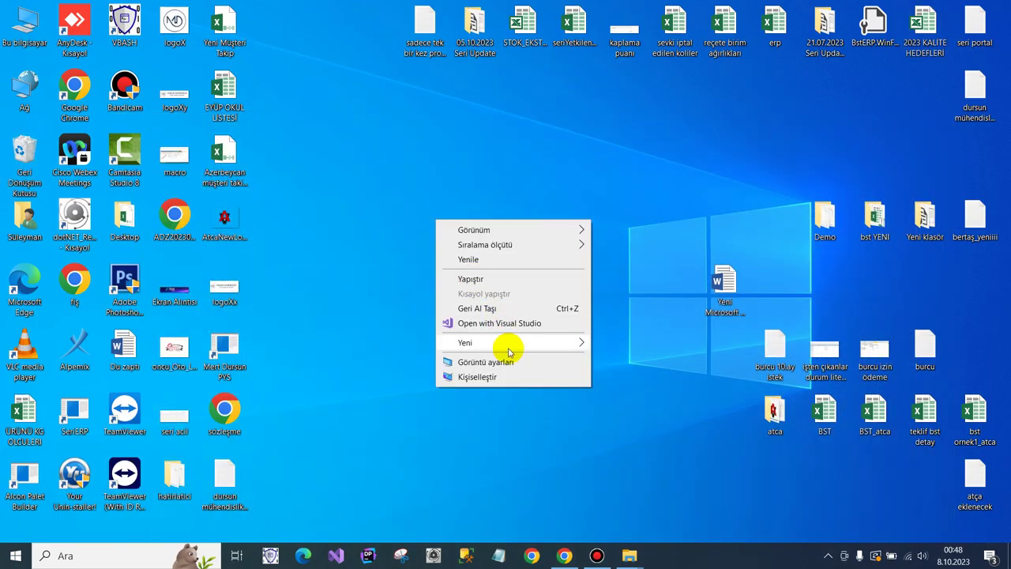
click(614, 344)
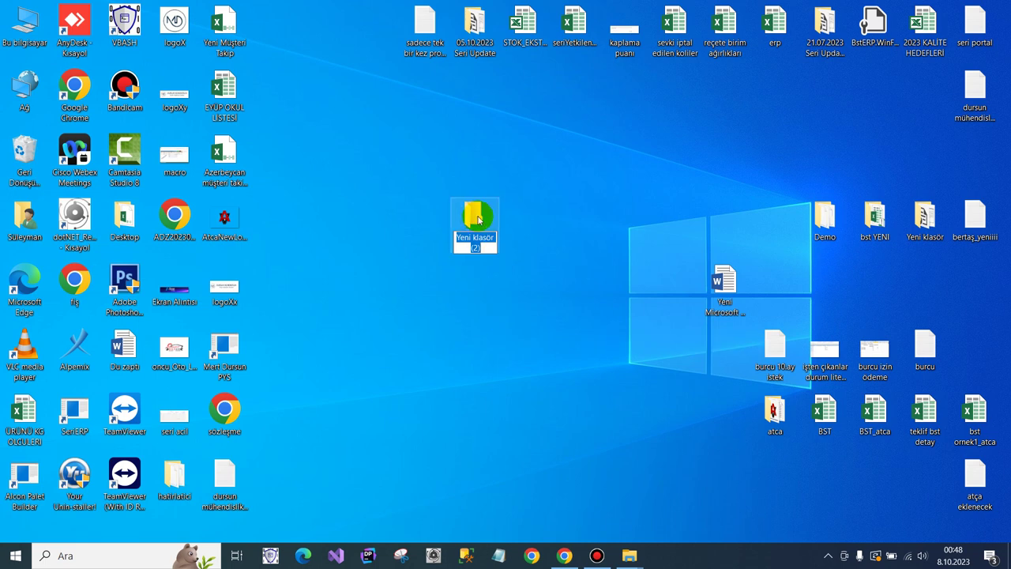
text(prg)
double_click(474, 214)
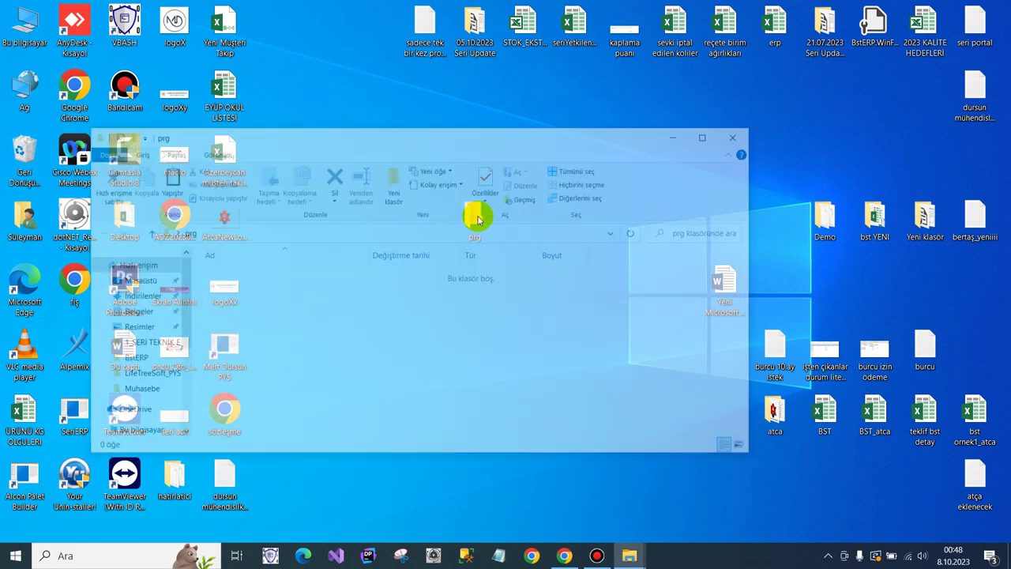
Paste both order workbooks into the prg folder and select SIPARISLER.
right_click(276, 299)
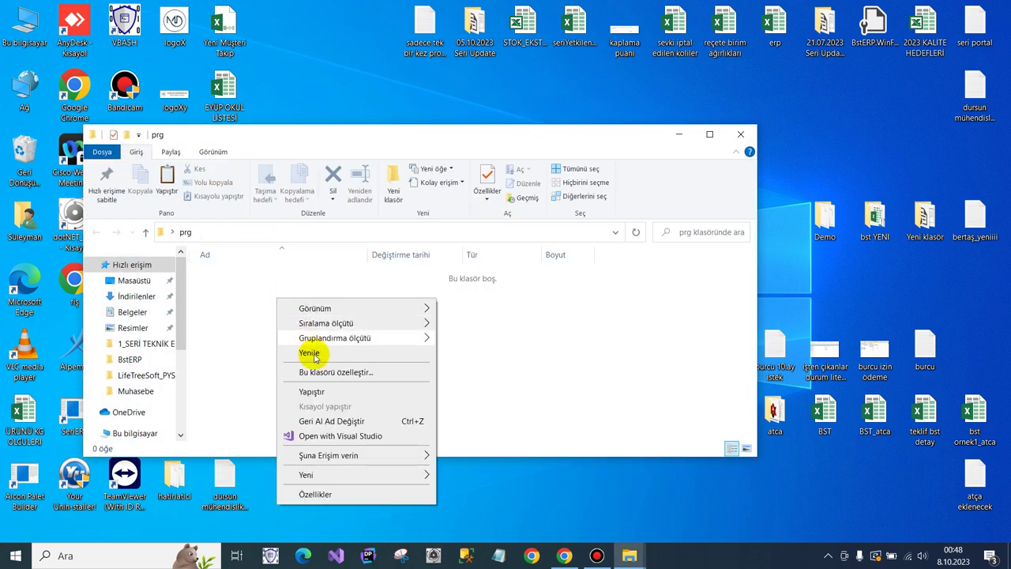
click(320, 392)
click(709, 135)
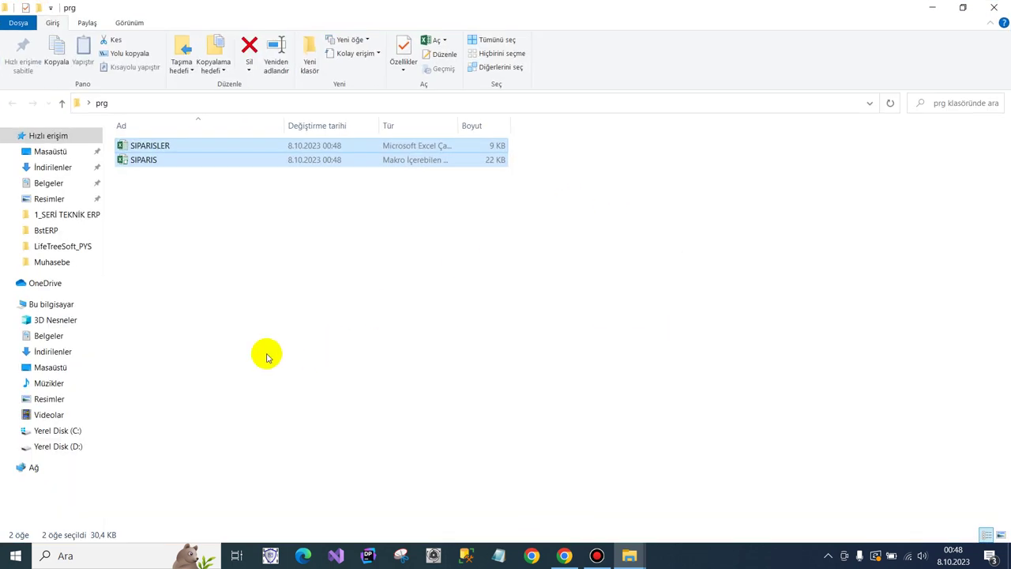
click(199, 247)
click(142, 162)
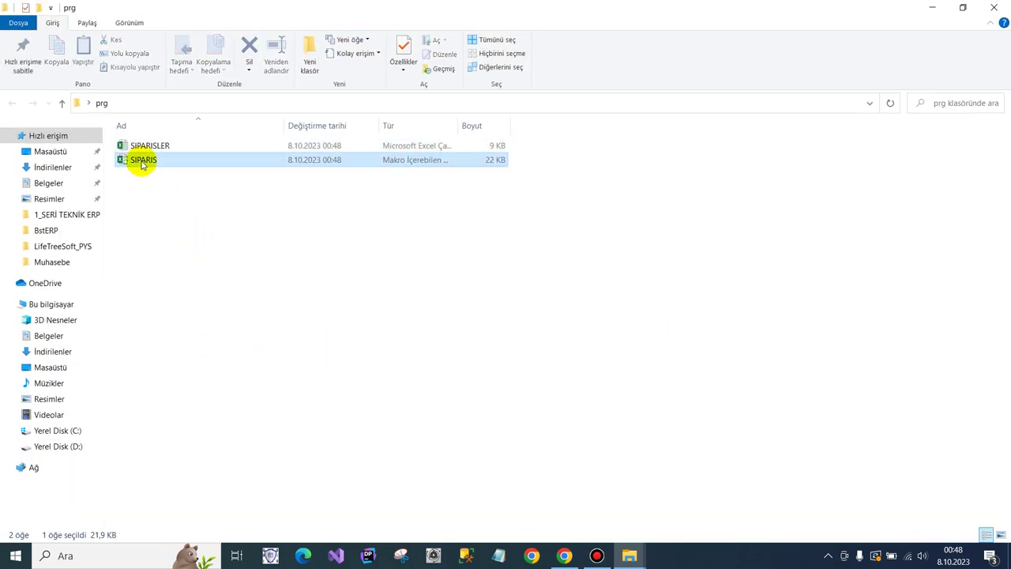
click(150, 147)
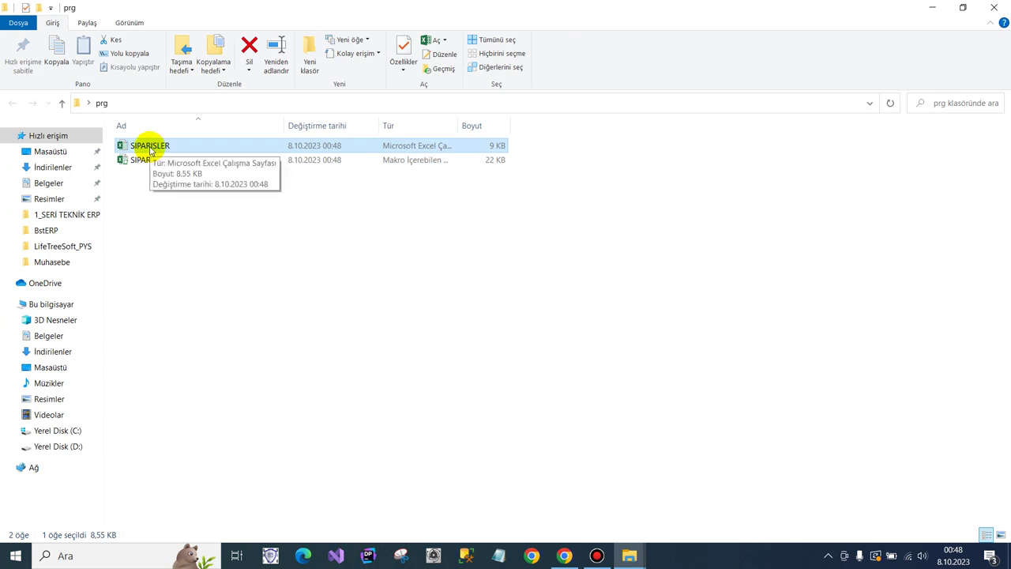
Open SIPARISLER with editing enabled, review its Orders and DEVAM sheets, then return to prg.
double_click(151, 148)
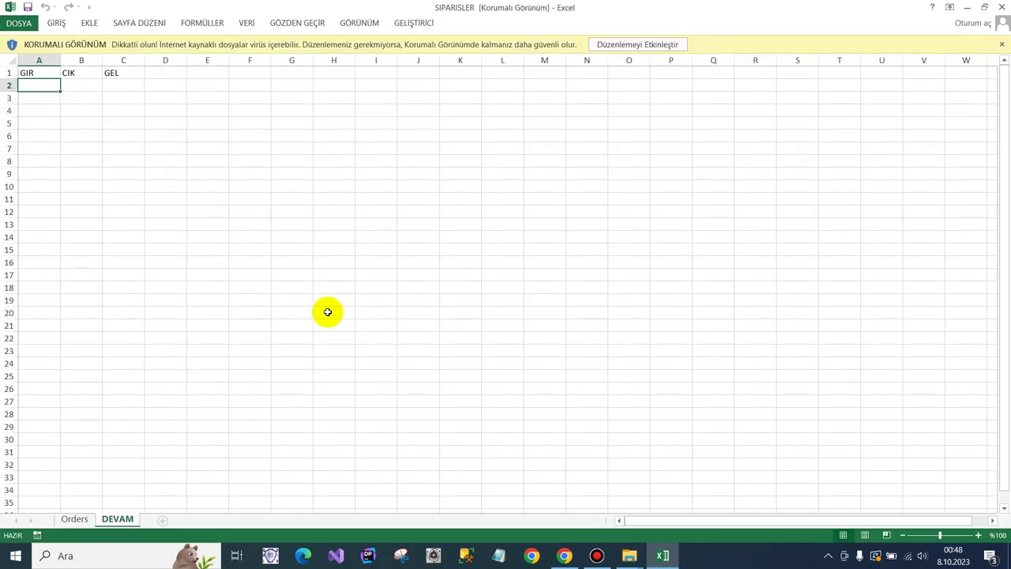
click(614, 49)
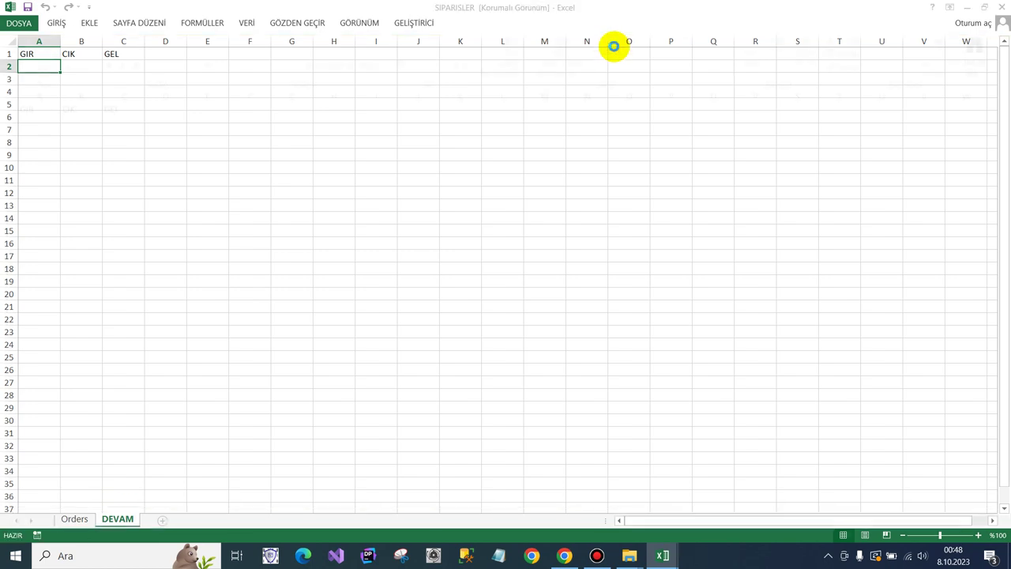
click(387, 147)
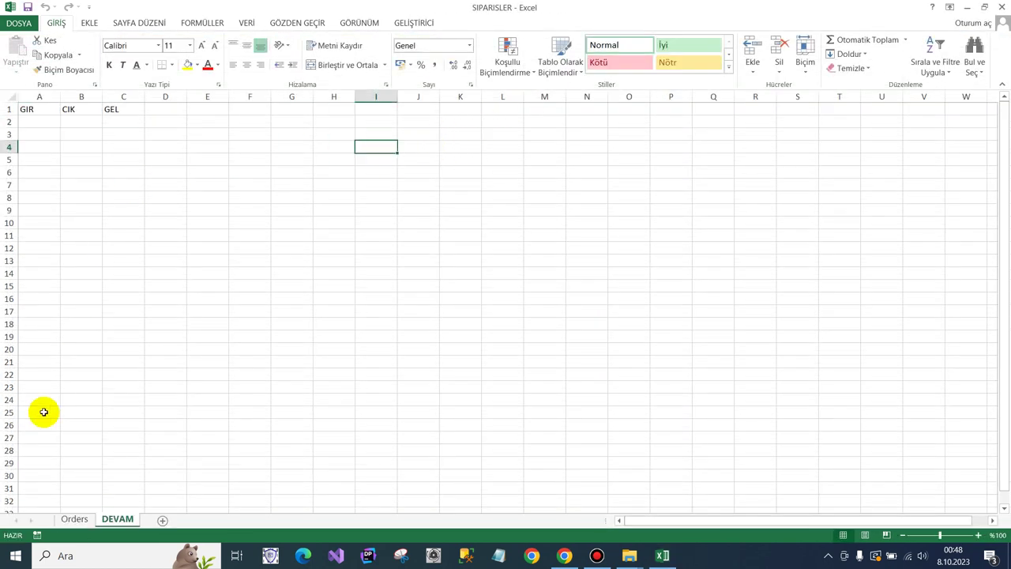
click(71, 519)
click(117, 519)
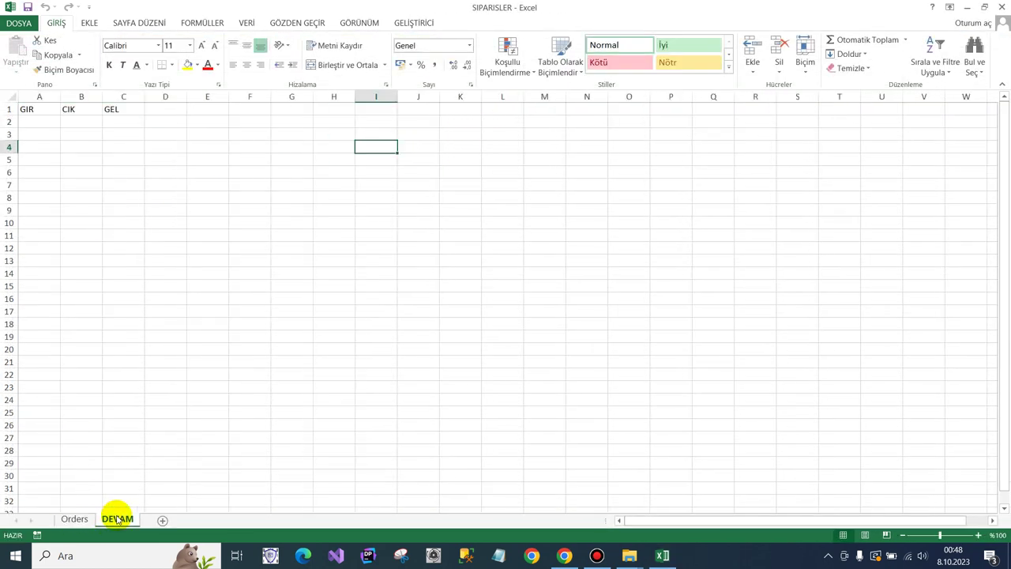
click(69, 519)
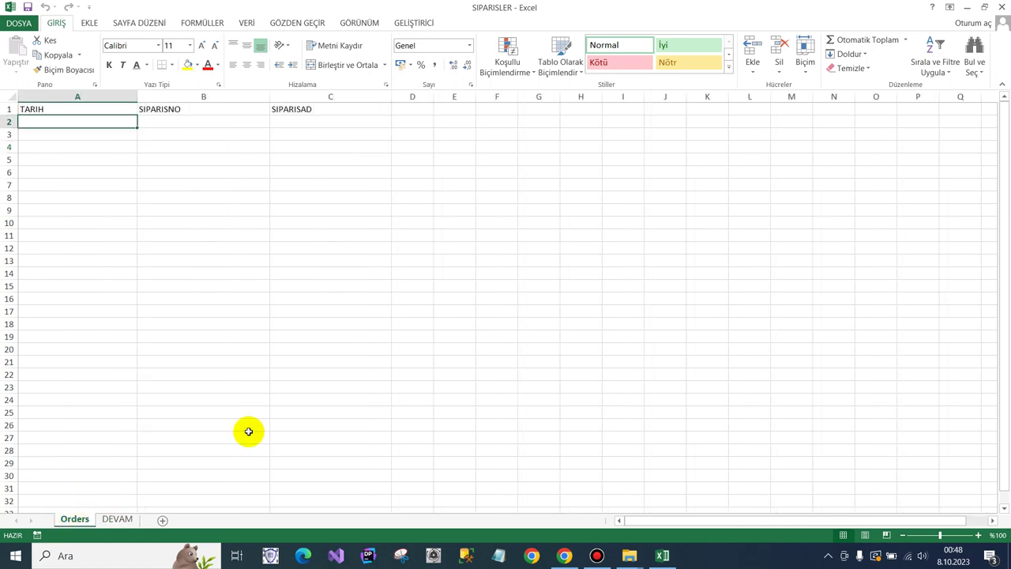
click(630, 555)
click(730, 502)
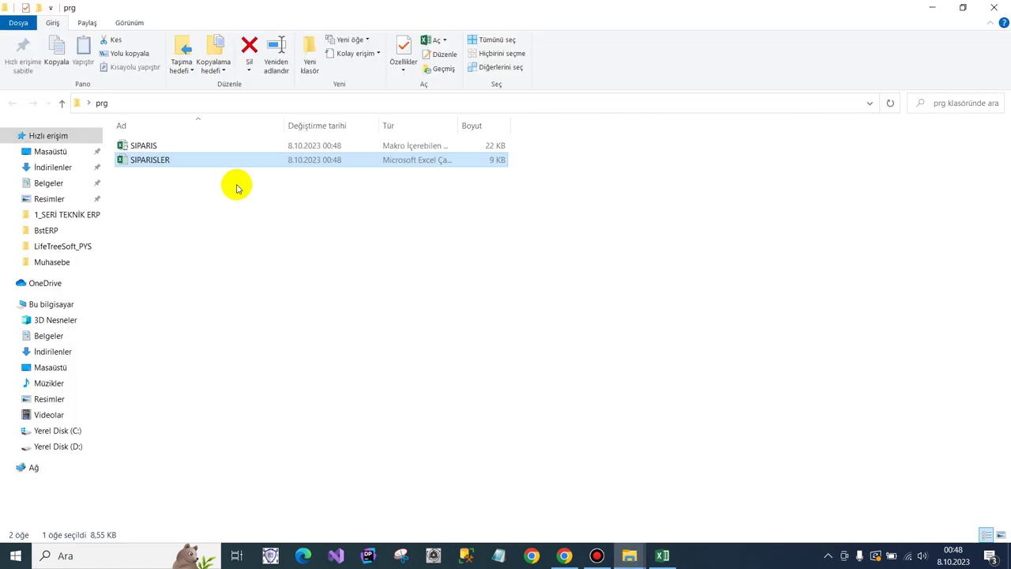
Open SIPARIS.xlsm, save a test order from the Yeni Siparis form, and debug error 1004.
double_click(144, 147)
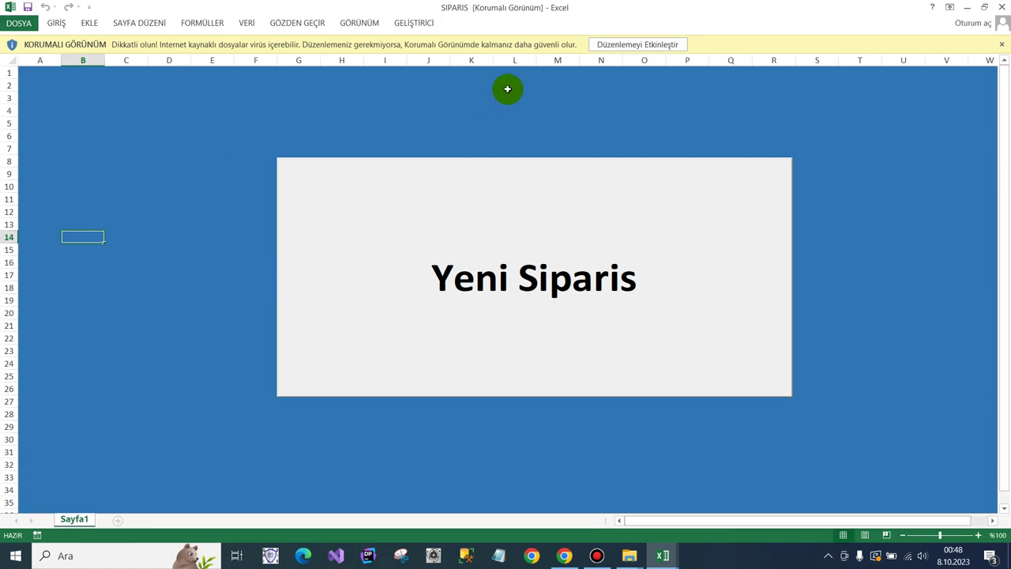
click(638, 41)
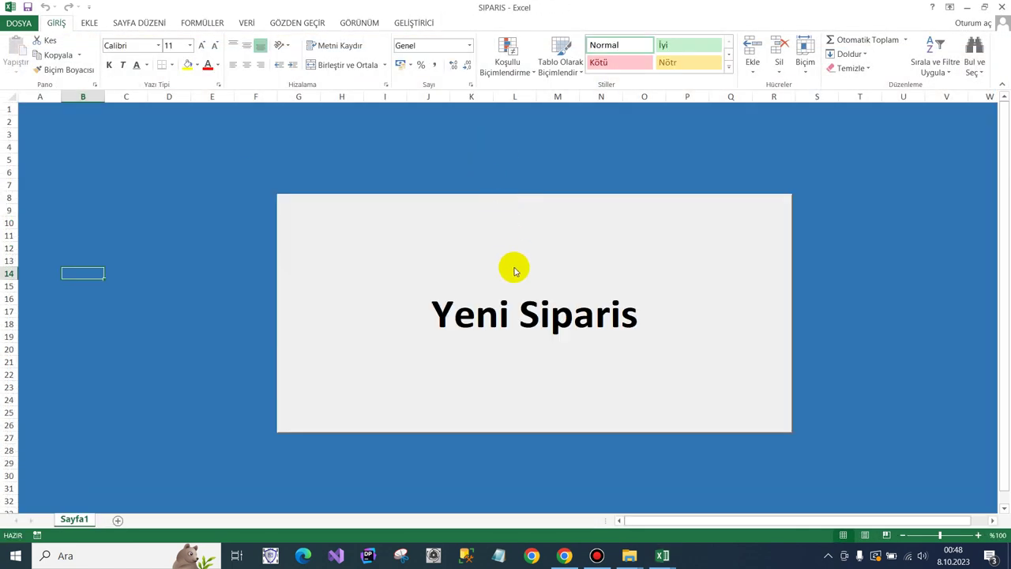
click(516, 272)
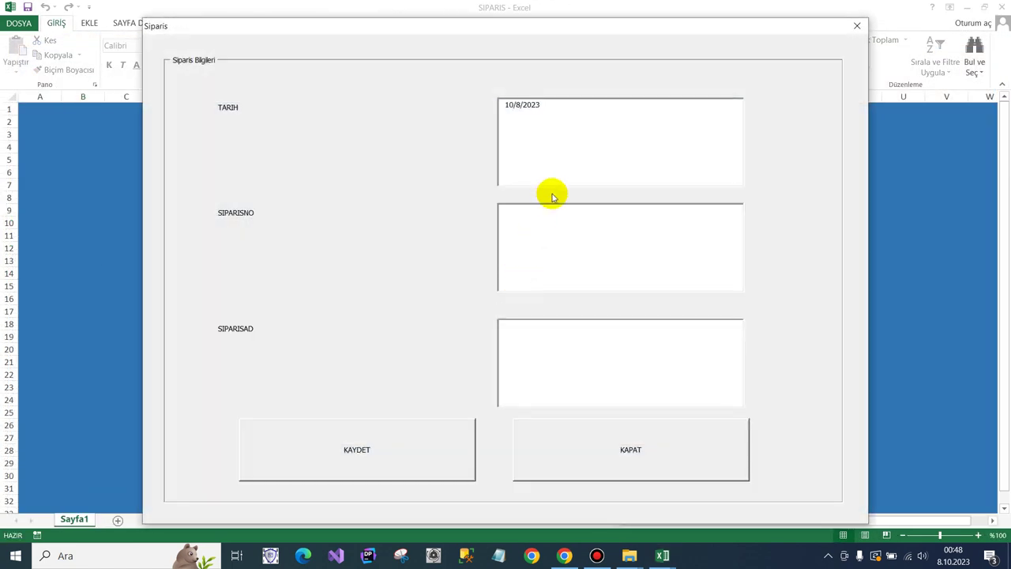
click(558, 218)
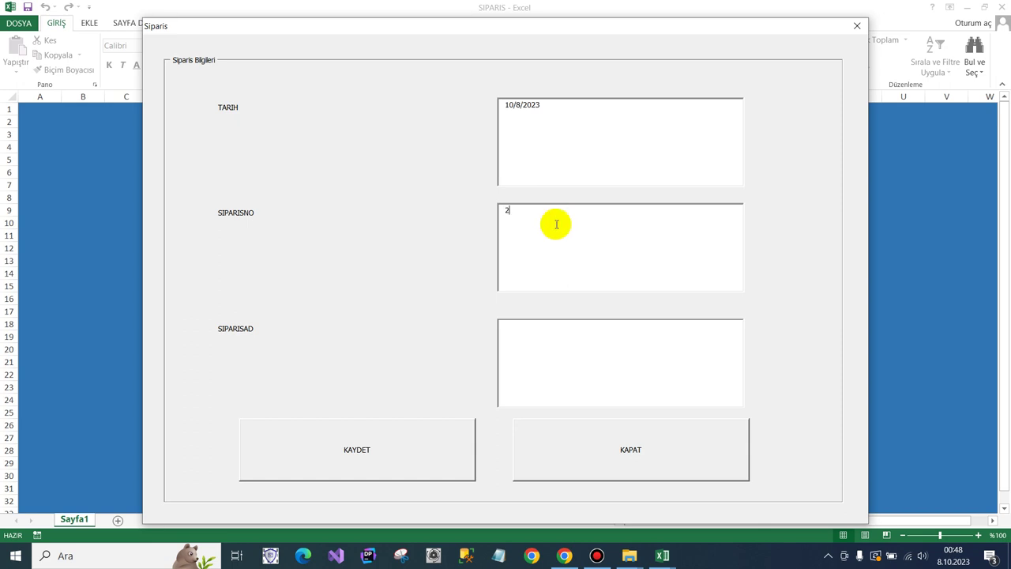
text(323)
text(fsfdsd)
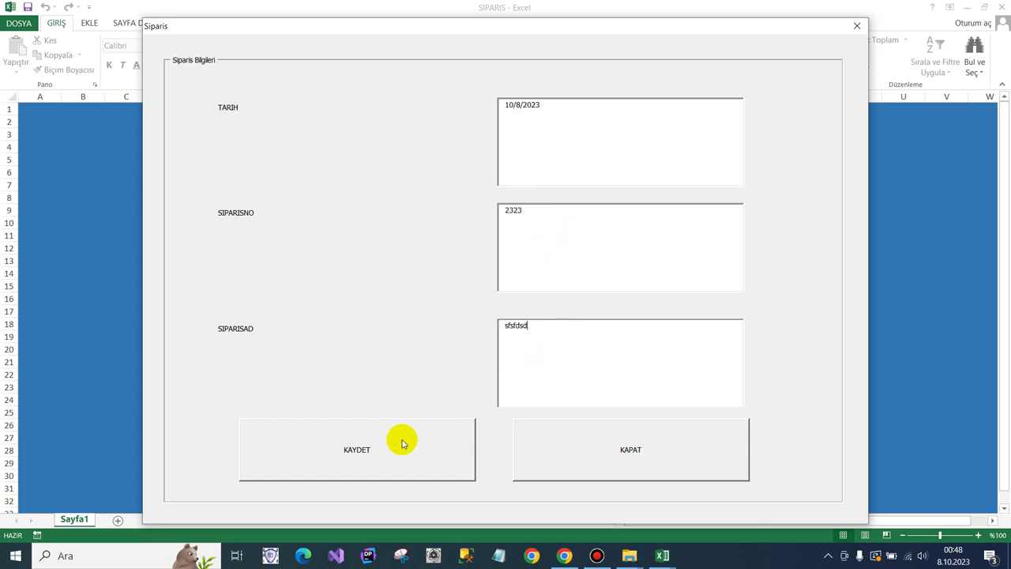
click(400, 442)
click(529, 254)
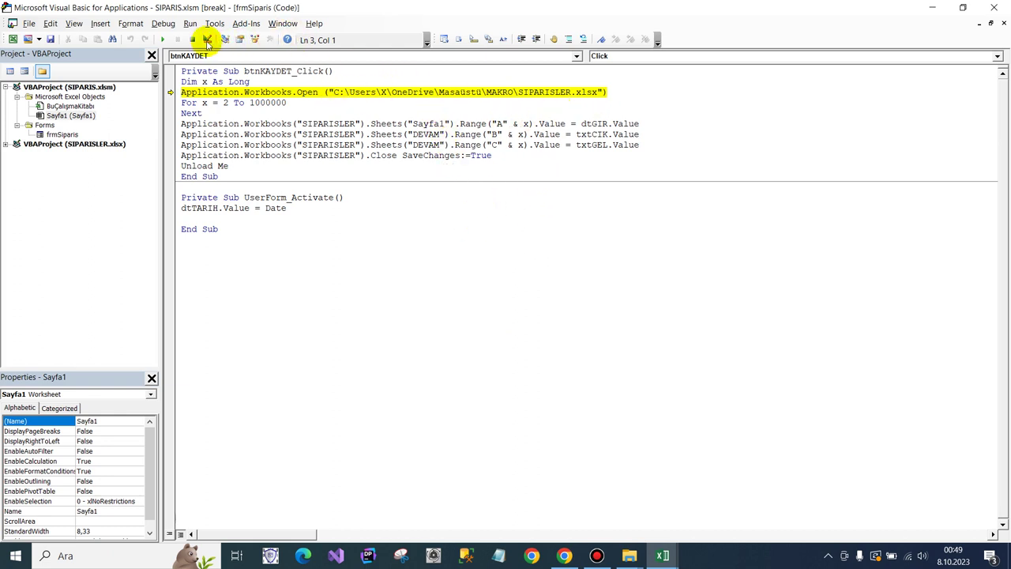
Stop the paused macro and check SIPARISLER's folder location in its Properties.
click(193, 41)
mouse_move(629, 555)
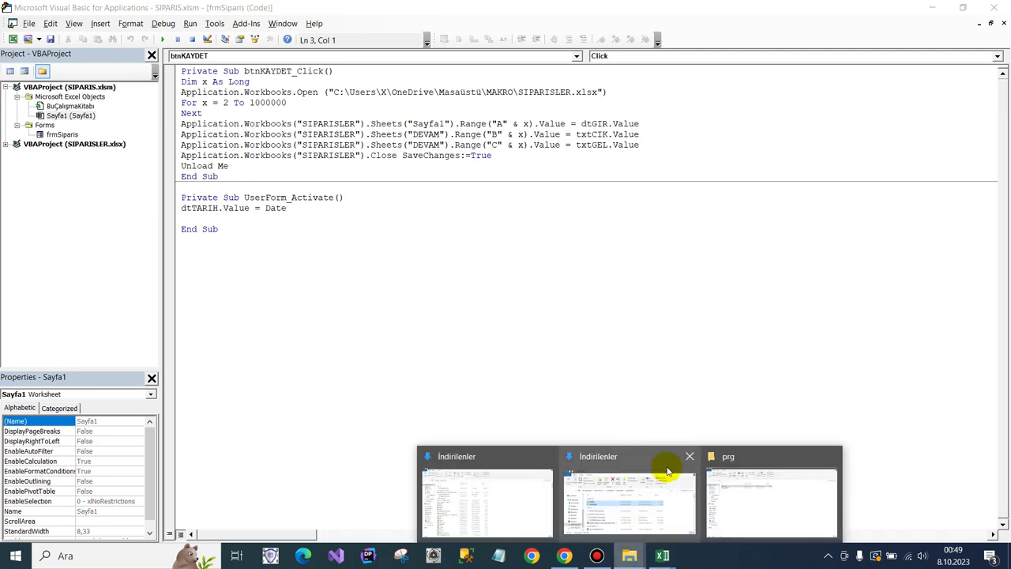
click(738, 503)
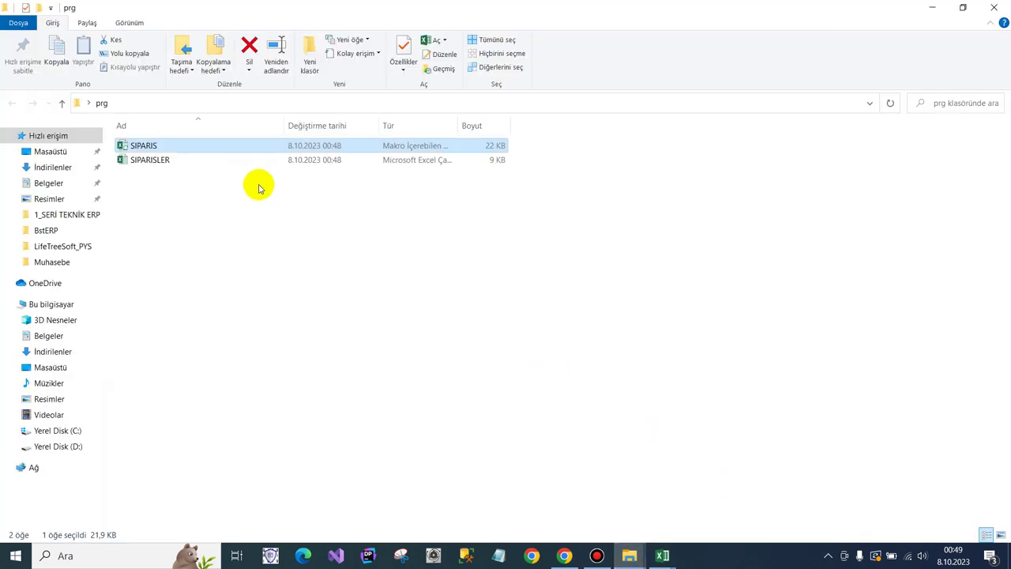
click(164, 161)
right_click(164, 161)
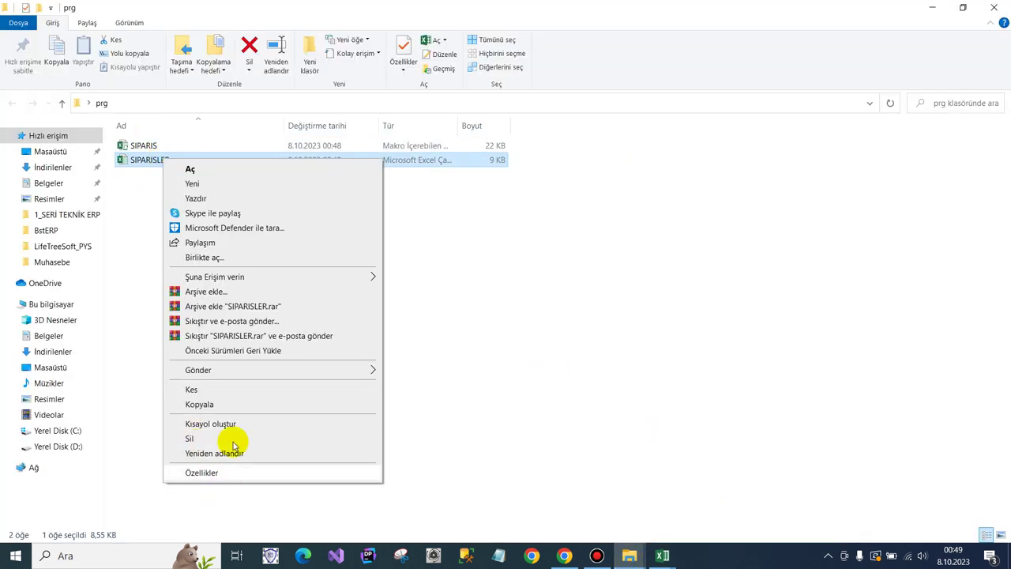
click(474, 249)
right_click(145, 162)
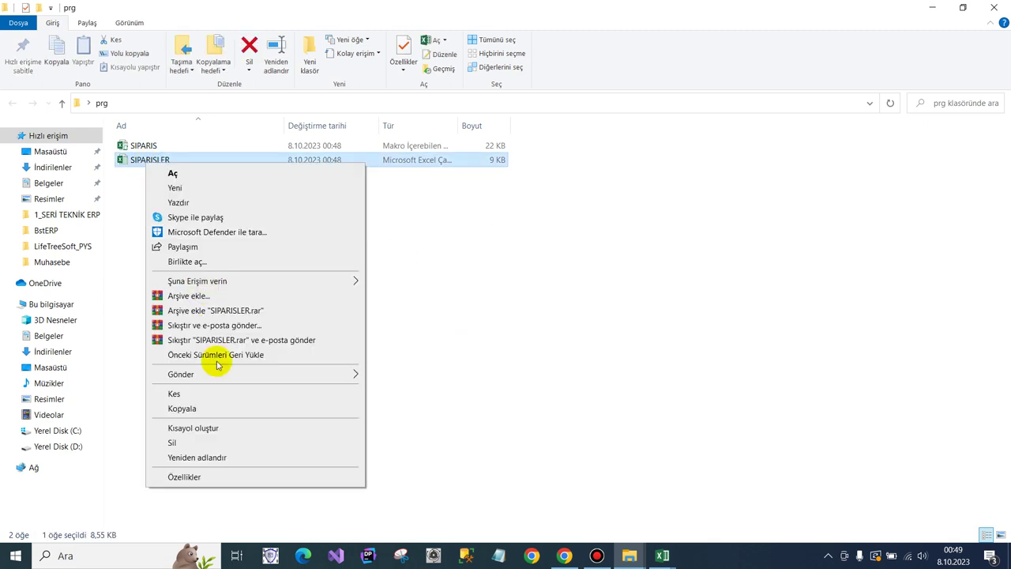
click(237, 476)
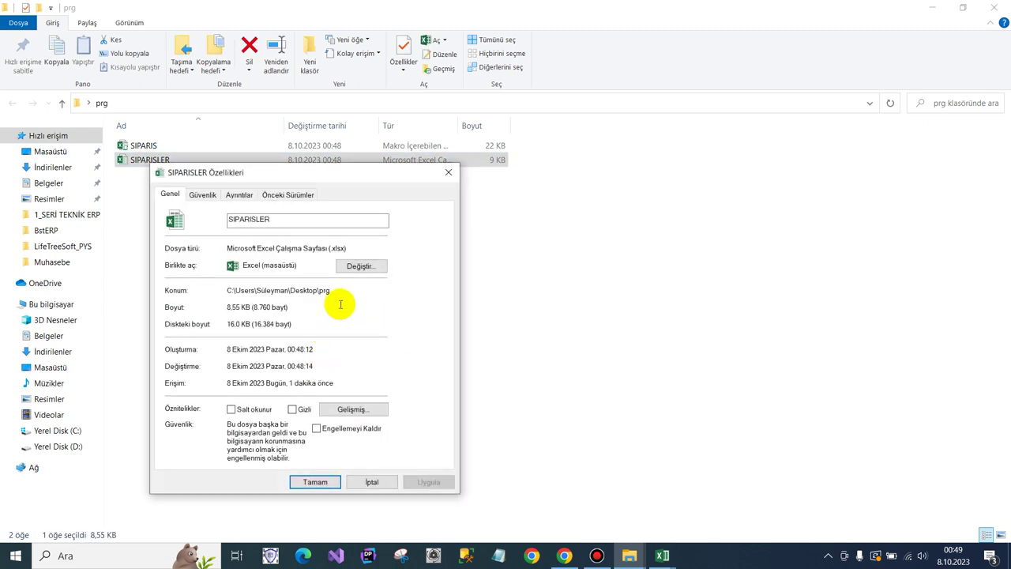
drag(337, 291, 231, 290)
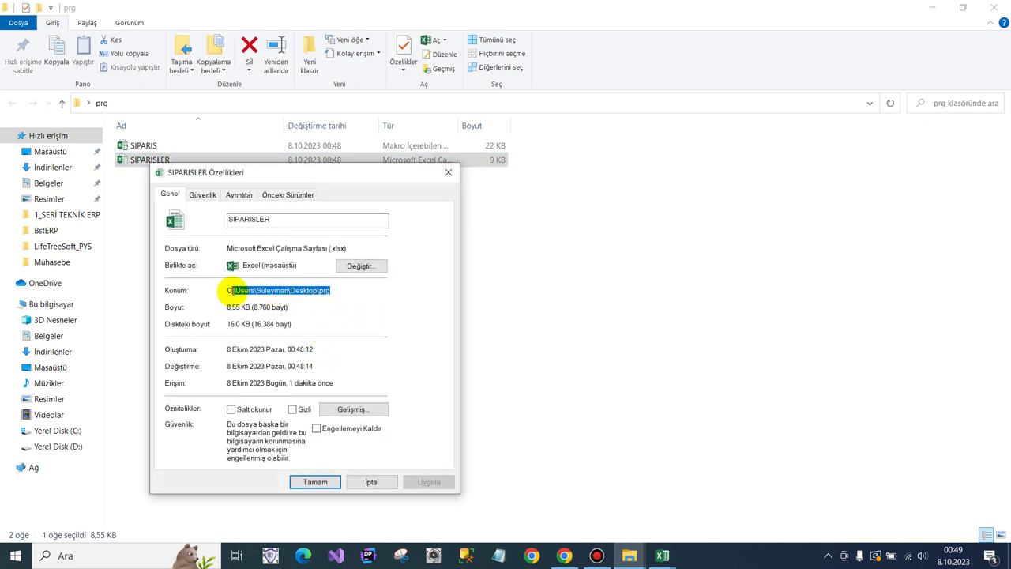
click(371, 482)
Copy the prg folder's full path from the File Explorer address bar.
click(327, 100)
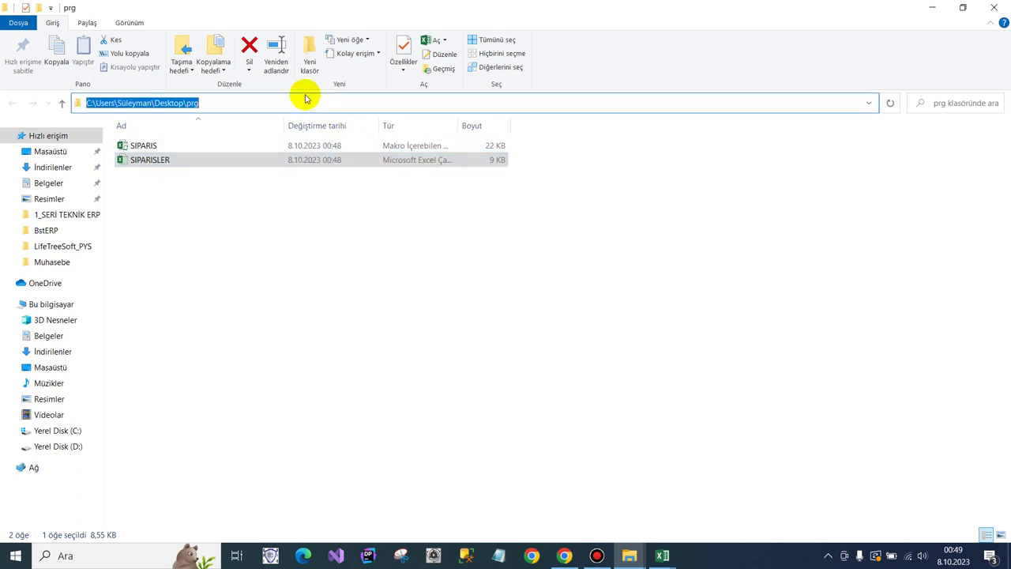
right_click(150, 101)
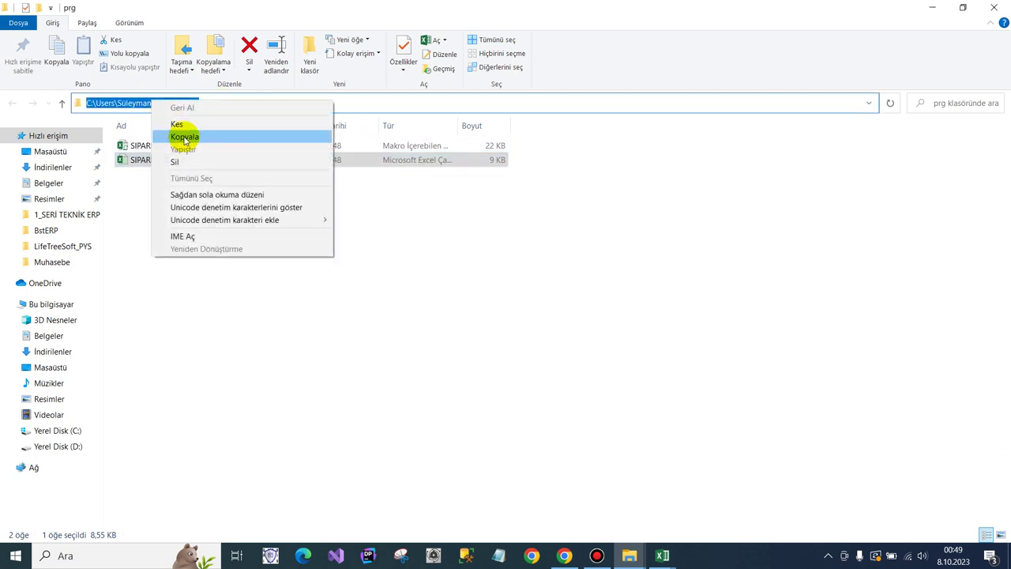
click(126, 102)
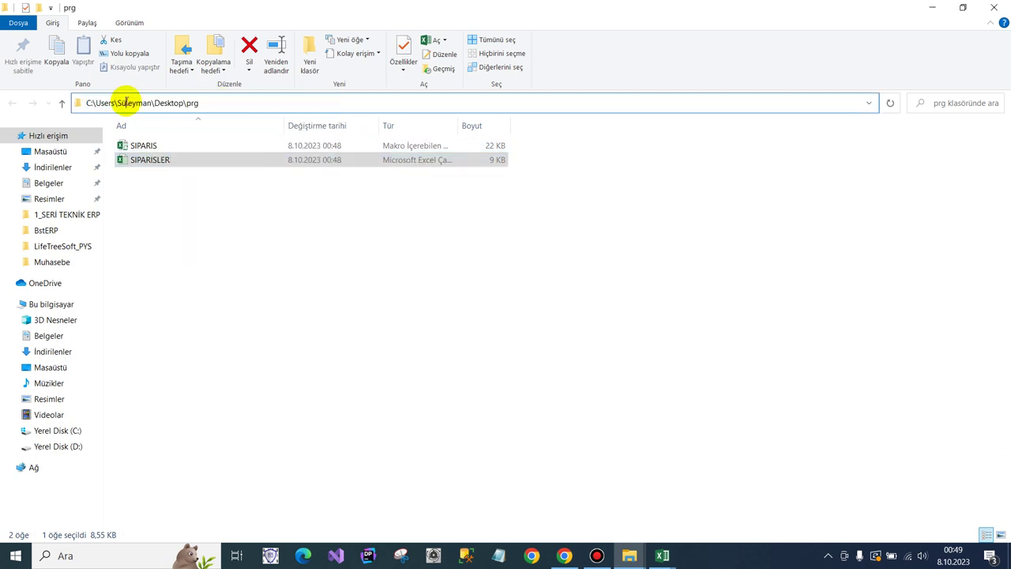
drag(150, 103, 117, 103)
click(217, 103)
key(ctrl+a)
key(ctrl+c)
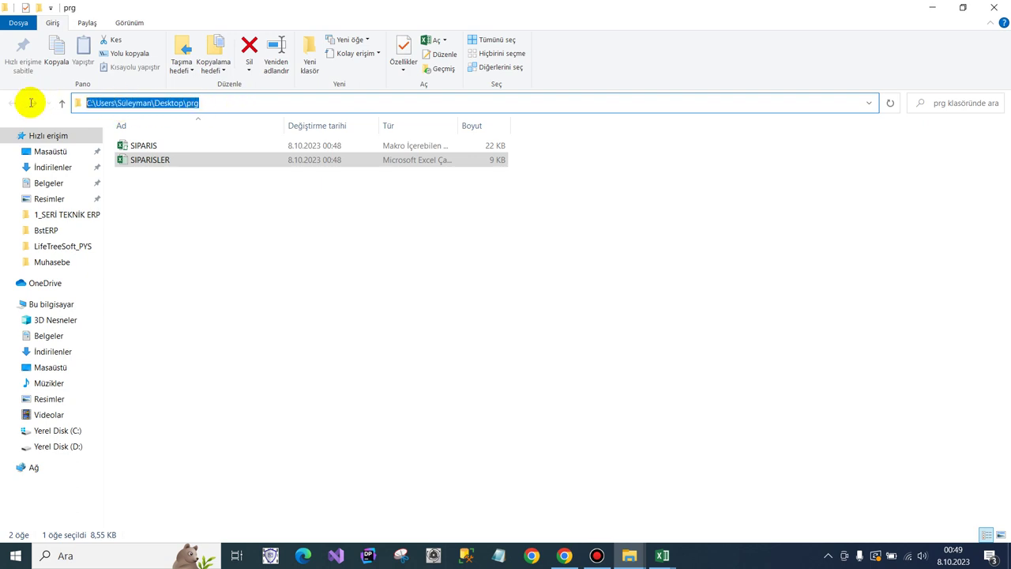
click(458, 265)
mouse_move(661, 555)
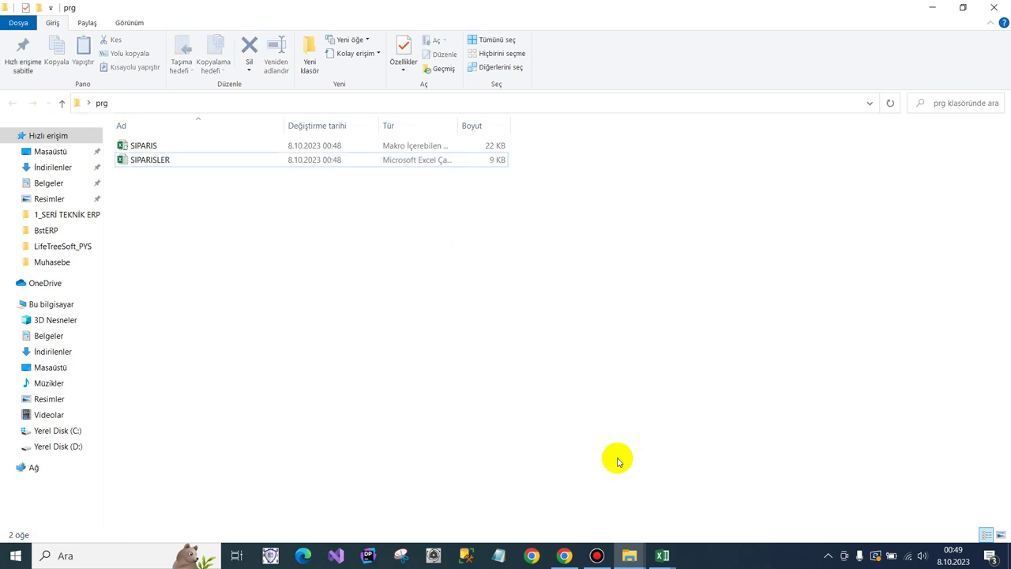
Paste the prg folder path over the old OneDrive MAKRO path in the Workbooks.Open line.
click(794, 496)
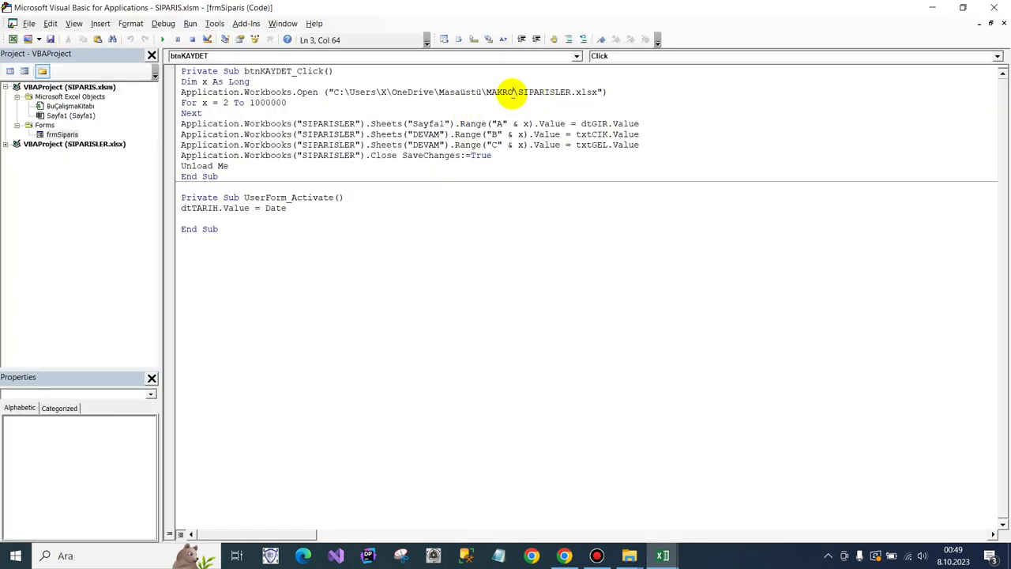
drag(512, 91, 334, 93)
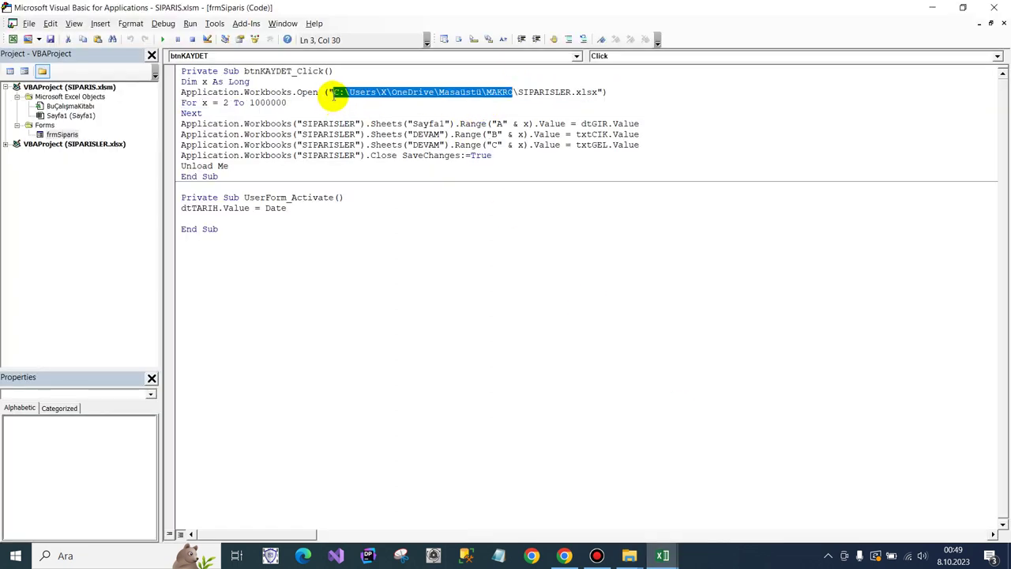
key(ctrl+v)
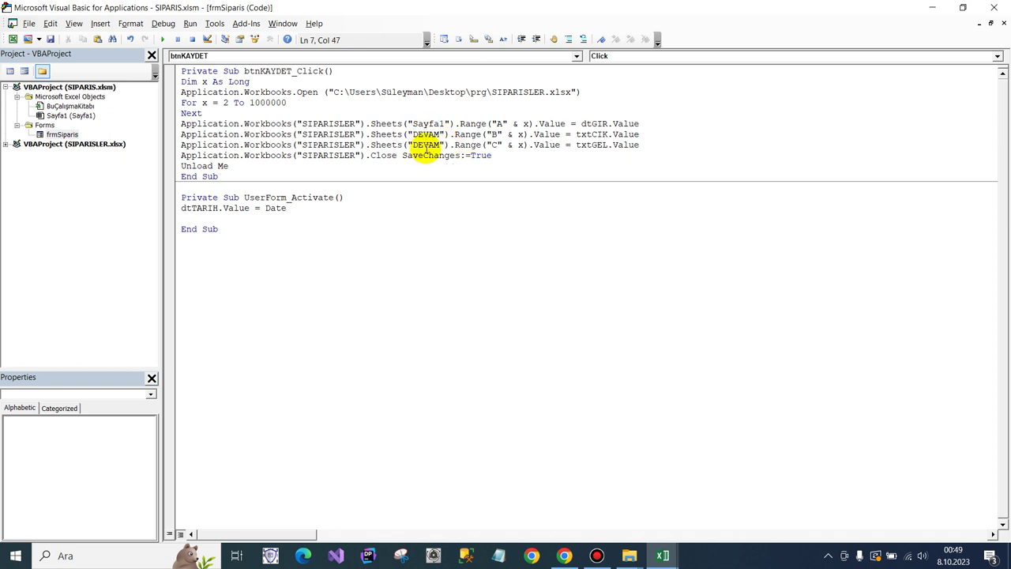
mouse_move(662, 555)
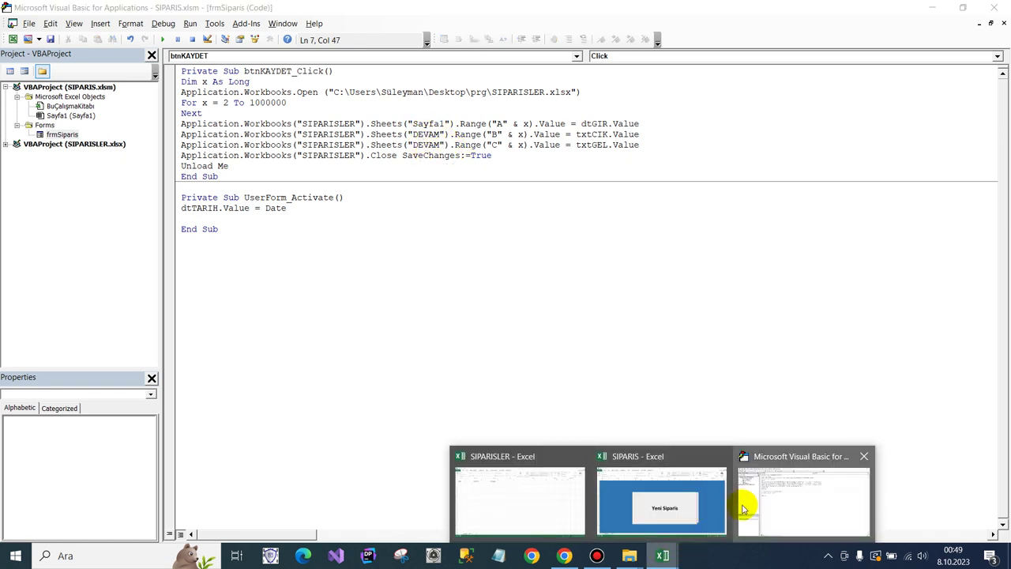
Check SIPARISLER's sheet tabs to confirm the first sheet is named exactly Orders.
click(532, 497)
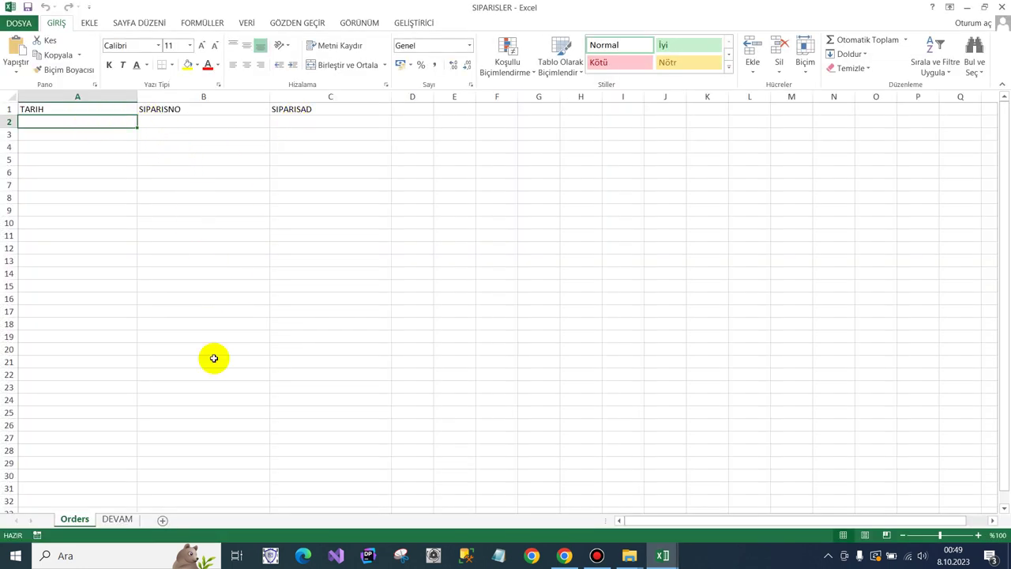
click(118, 519)
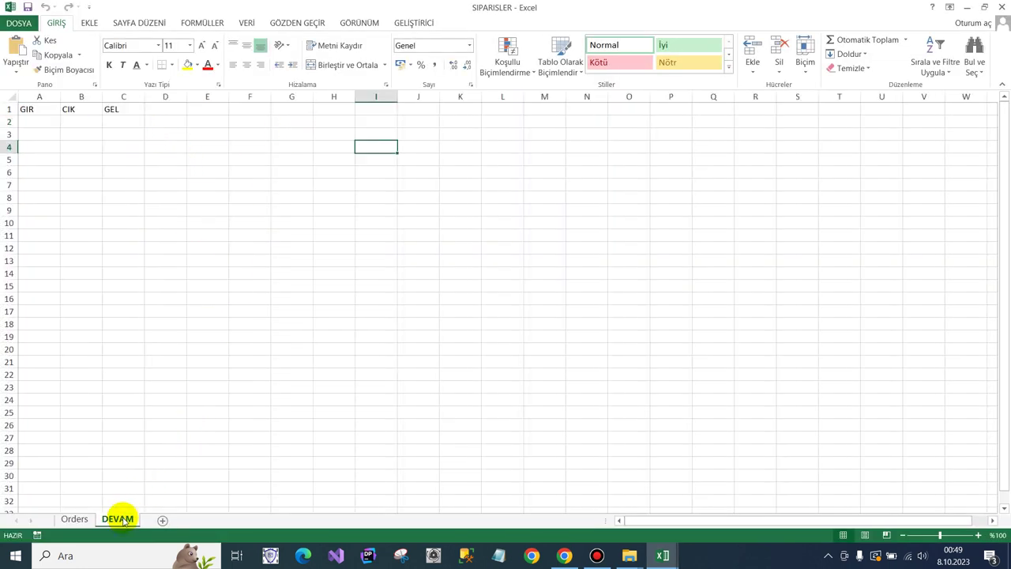
click(75, 520)
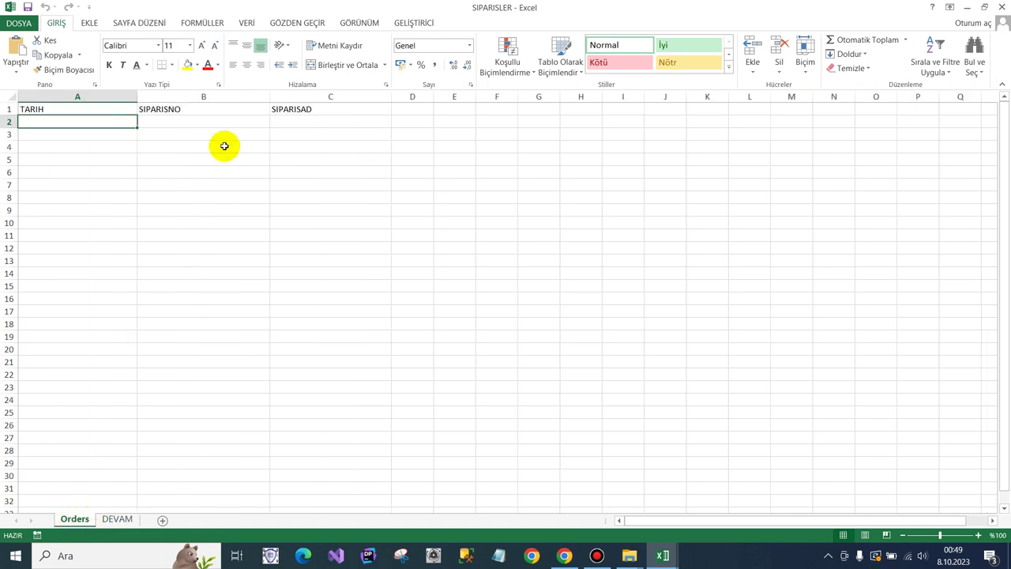
double_click(75, 520)
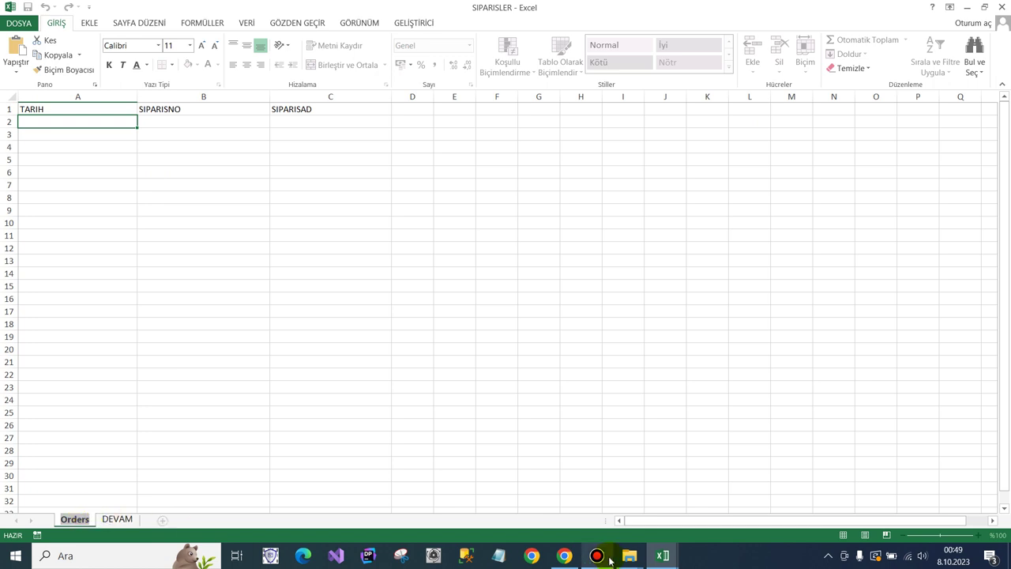
click(580, 439)
Replace Sayfa1 and both DEVAM sheet names with Orders in the btnKAYDET_Click code.
mouse_move(662, 555)
click(769, 483)
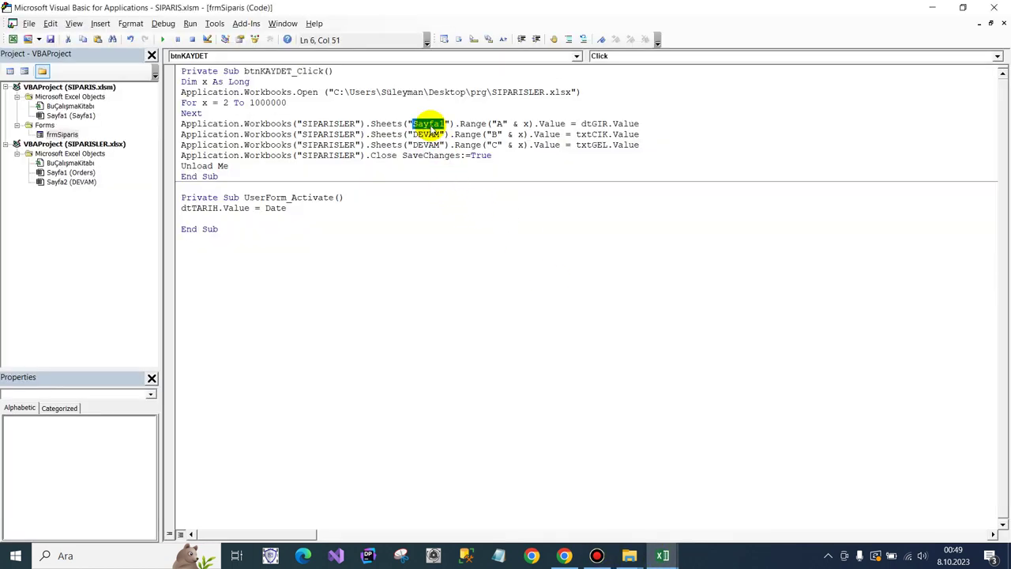
text(Orders)
text(Orders)
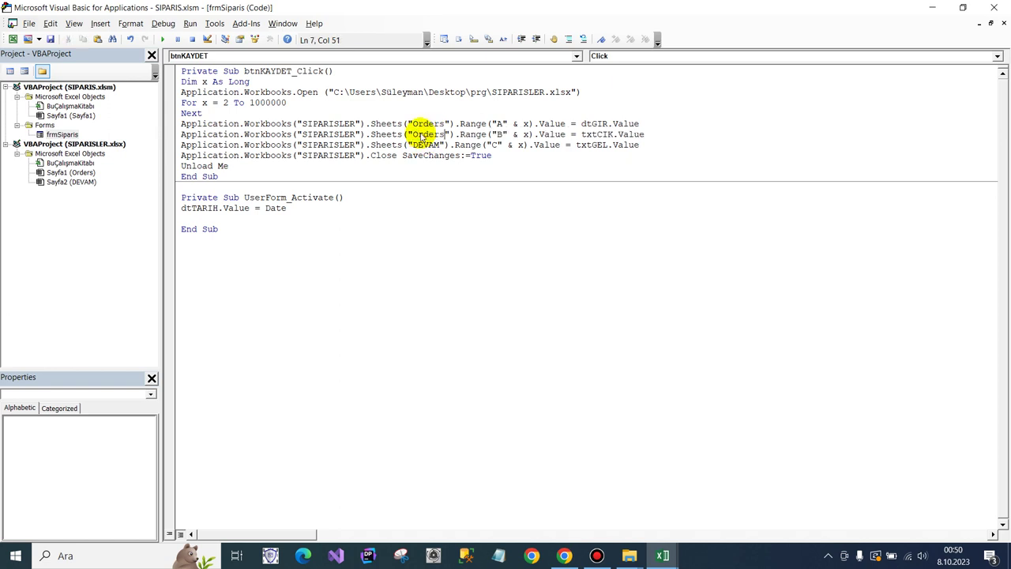
click(426, 145)
text(Orders)
click(526, 166)
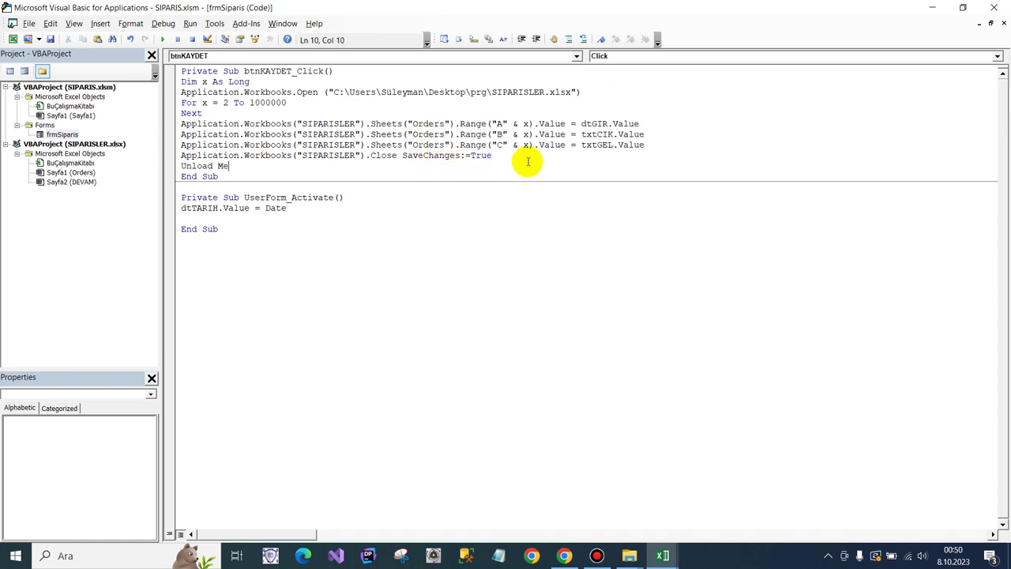
double_click(63, 134)
click(544, 164)
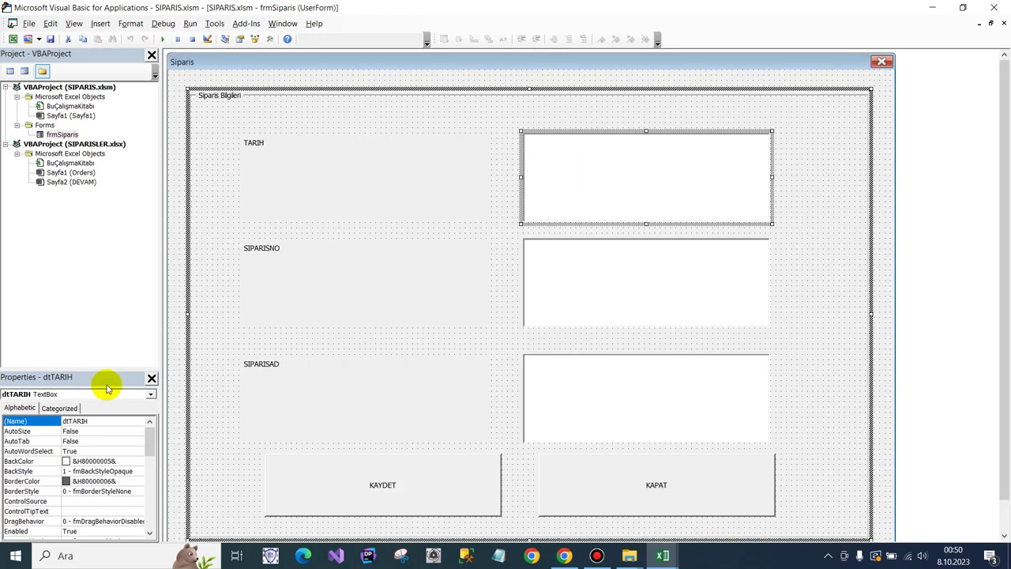
click(546, 309)
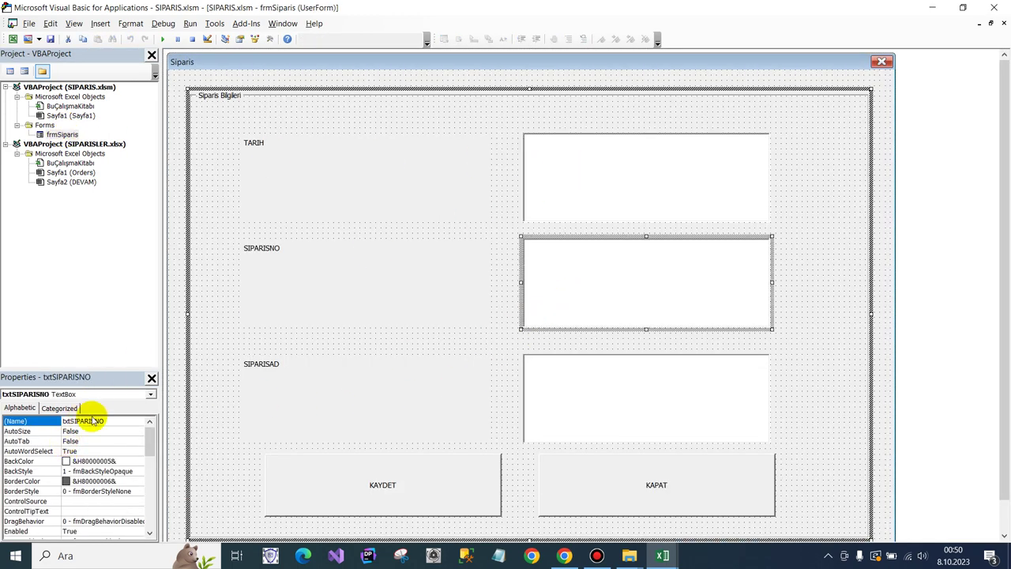
drag(593, 398, 588, 404)
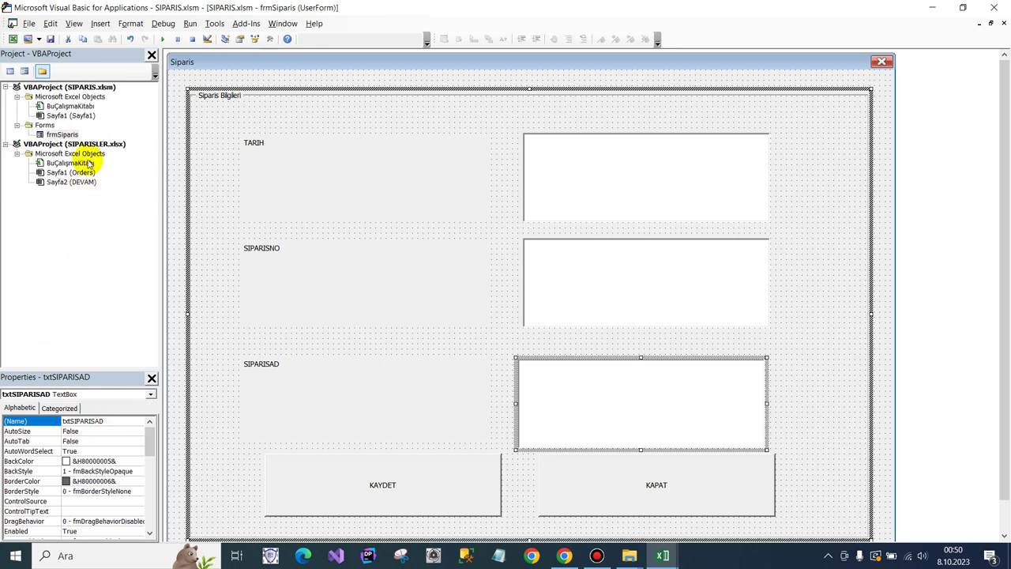
double_click(437, 496)
drag(581, 124, 642, 124)
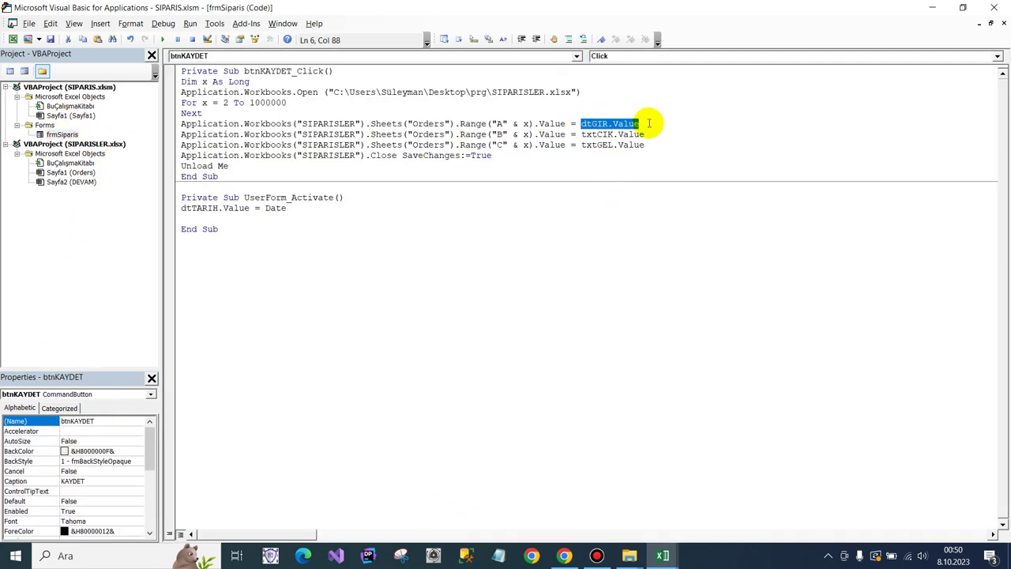
Change column A to dtTARIH and column B's txtCIK.Value to txtSIPARISNO.
text(d)
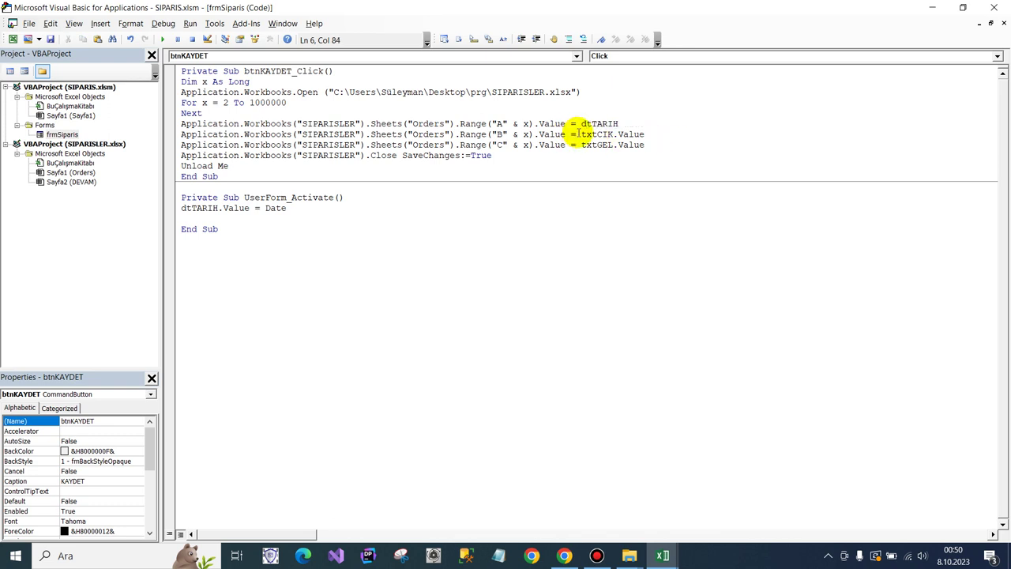
drag(577, 134, 657, 138)
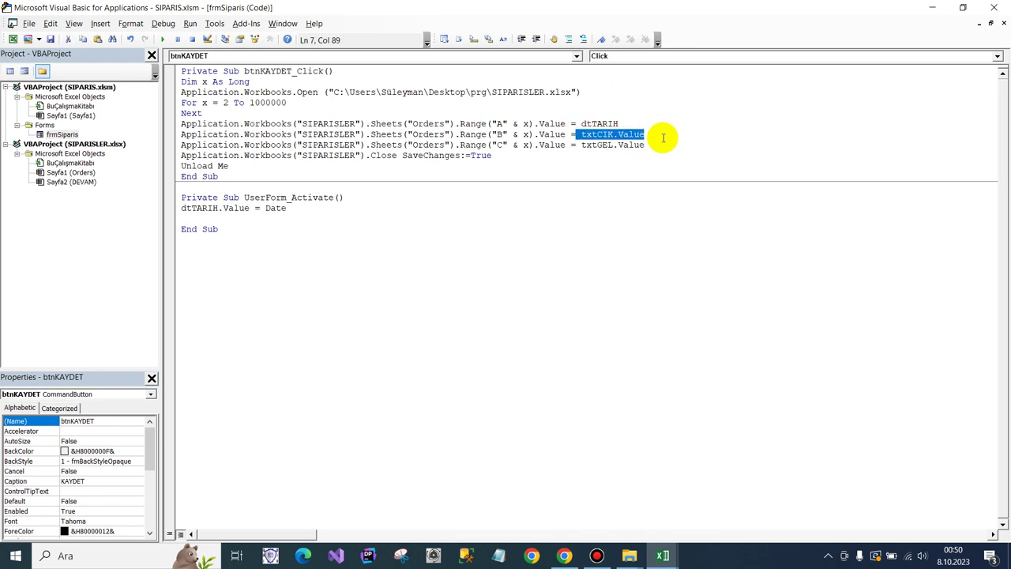
text(txt)
key(ctrl+space)
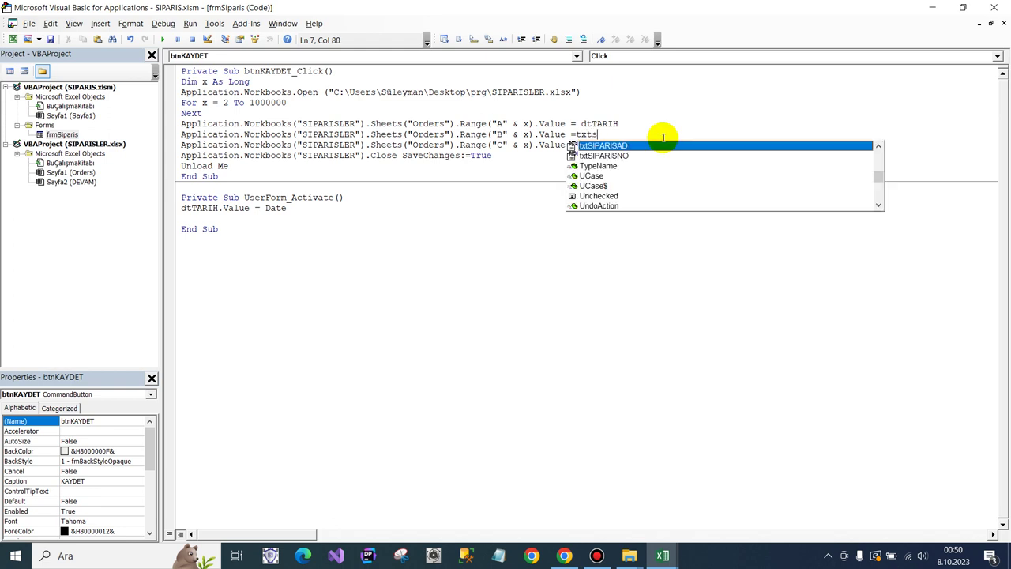
key(Down)
key(Tab)
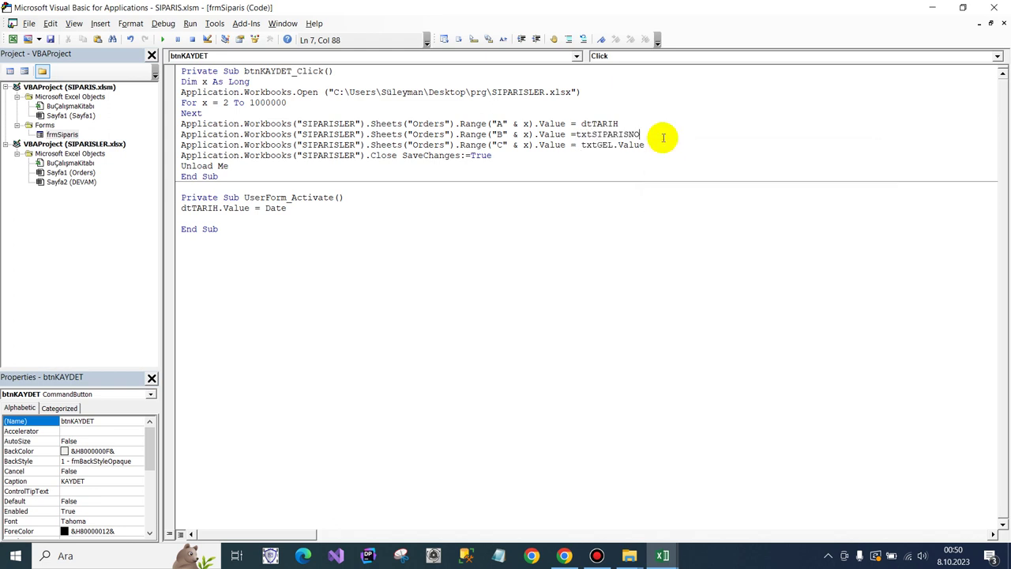
Replace txtGEL.Value with txtSIPARISAD on the column C line.
drag(576, 145, 667, 143)
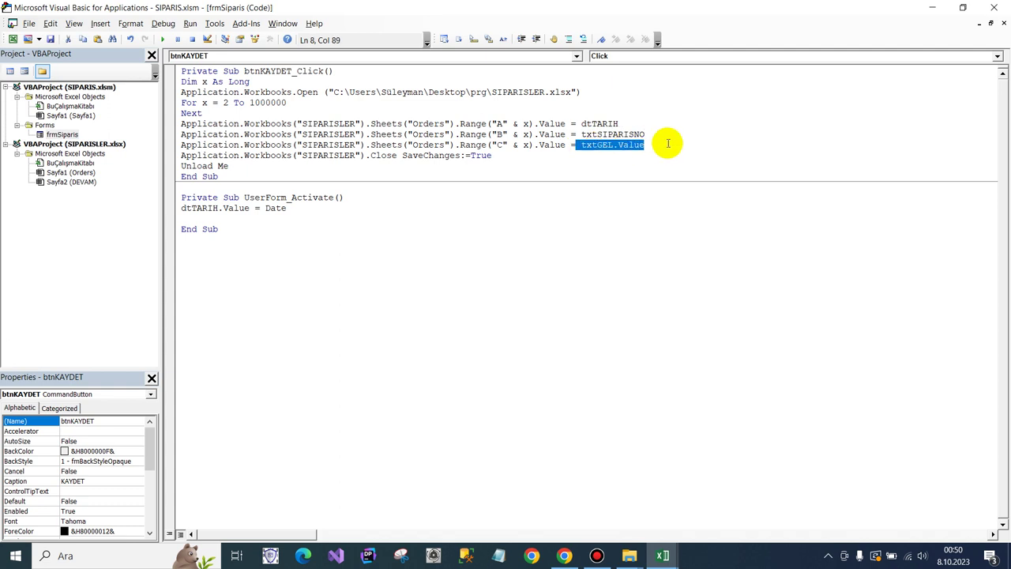
text(s)
key(ctrl+space)
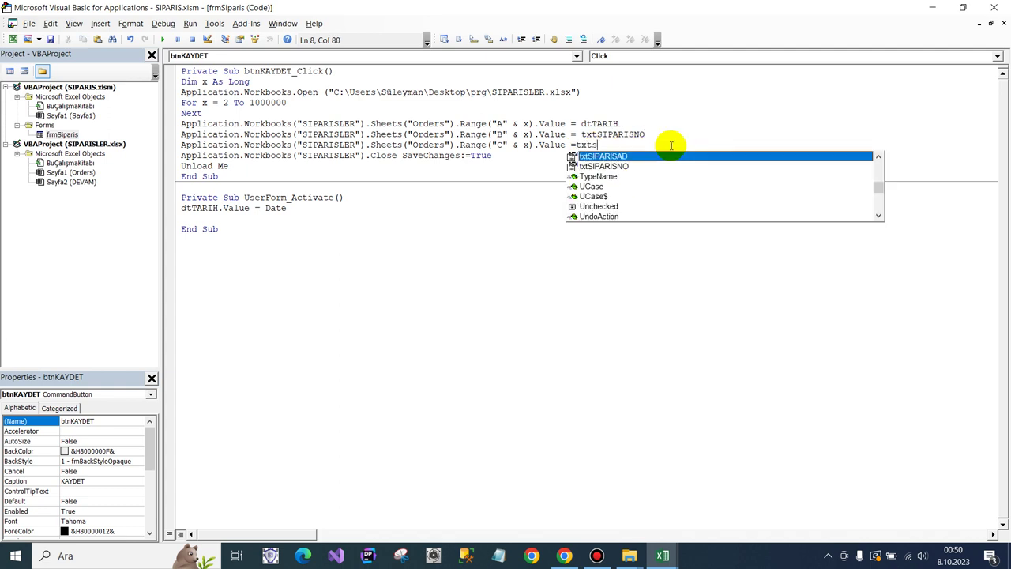
key(Down)
key(Up)
key(Tab)
key(Down)
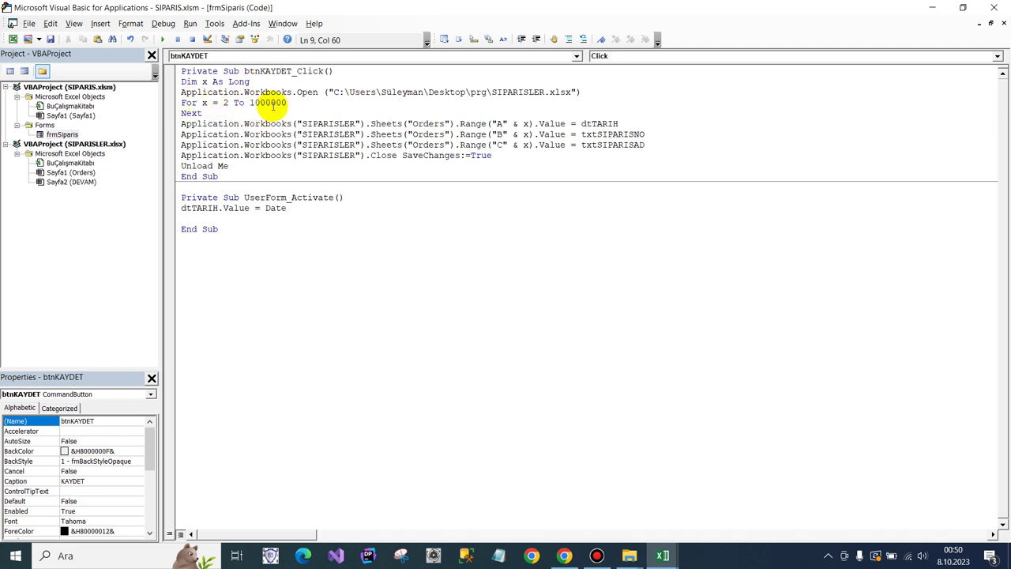
drag(219, 117, 175, 104)
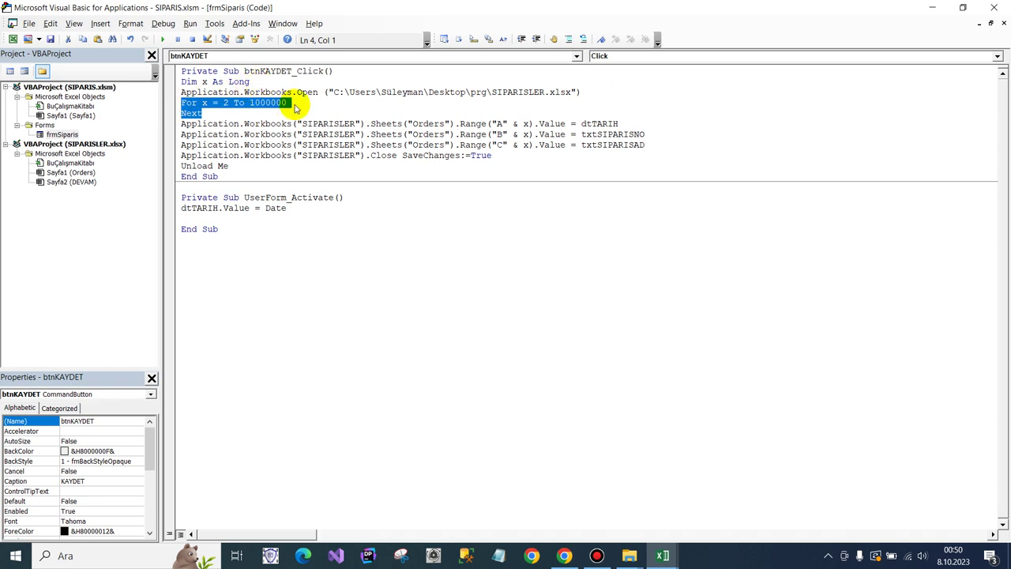
Inside the For loop, add If ...Sheets("Orders").Range("A" & x) = "" Then Exit For.
click(254, 124)
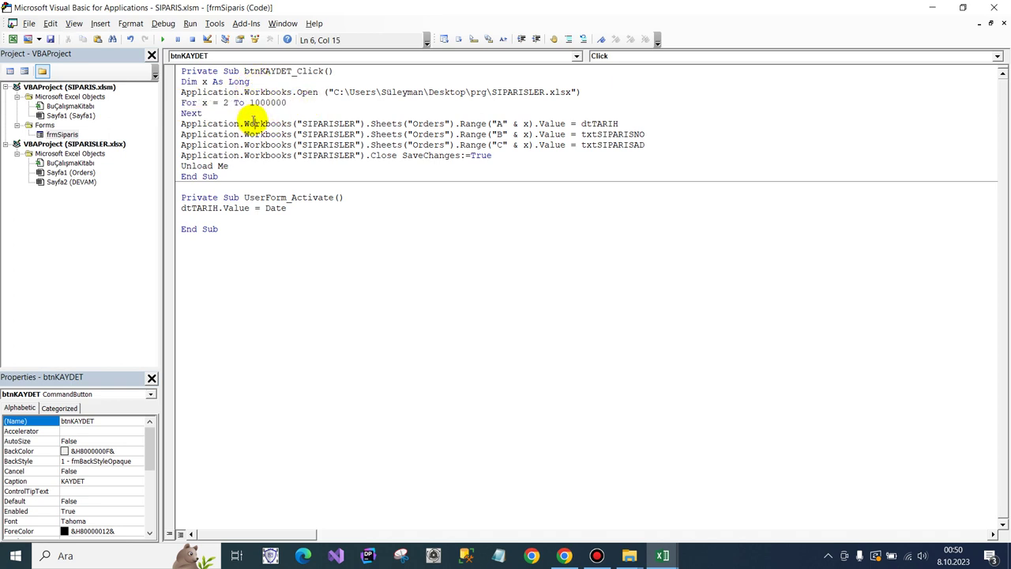
key(Return)
text(if)
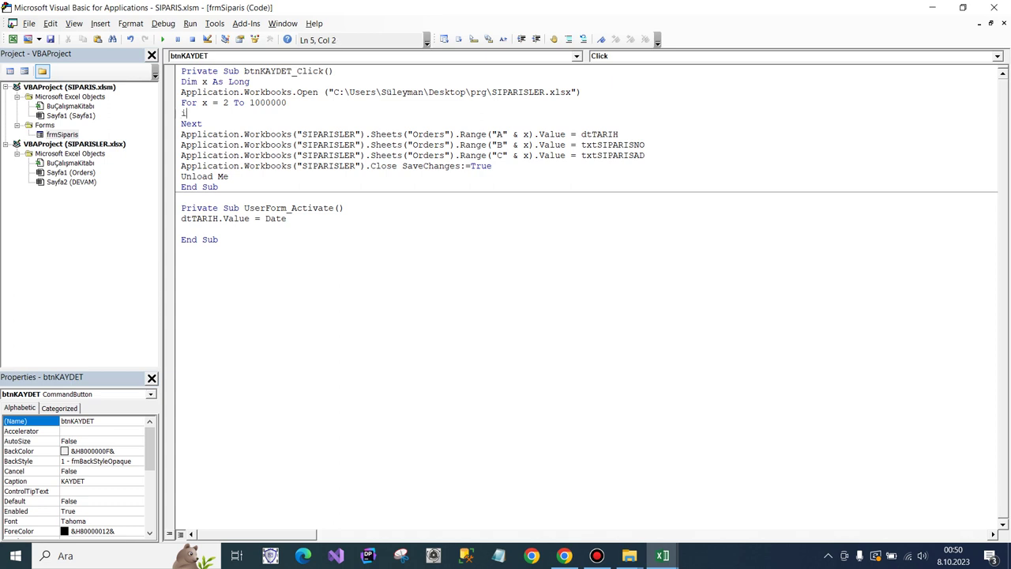
click(171, 134)
click(487, 330)
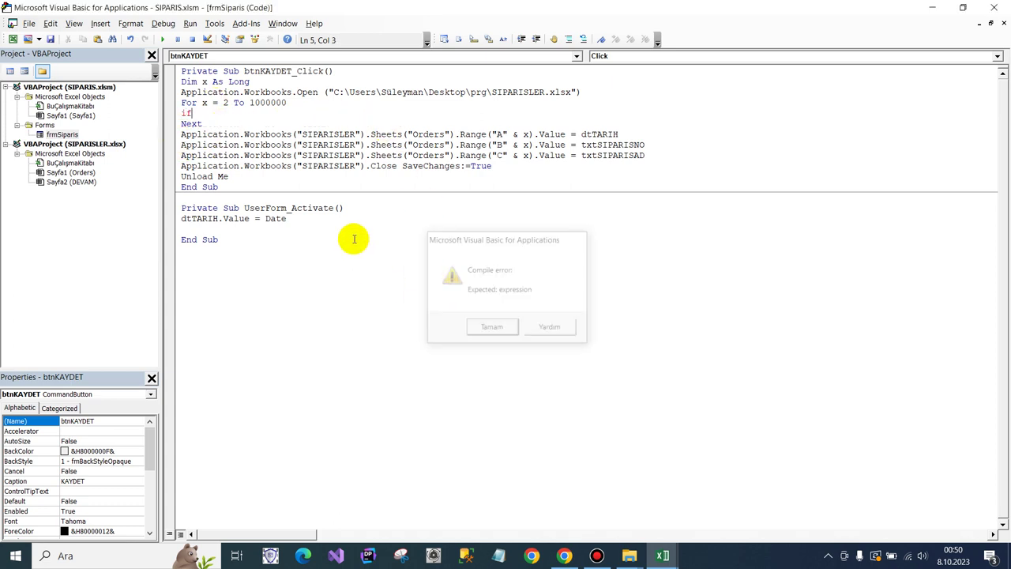
drag(181, 134, 563, 134)
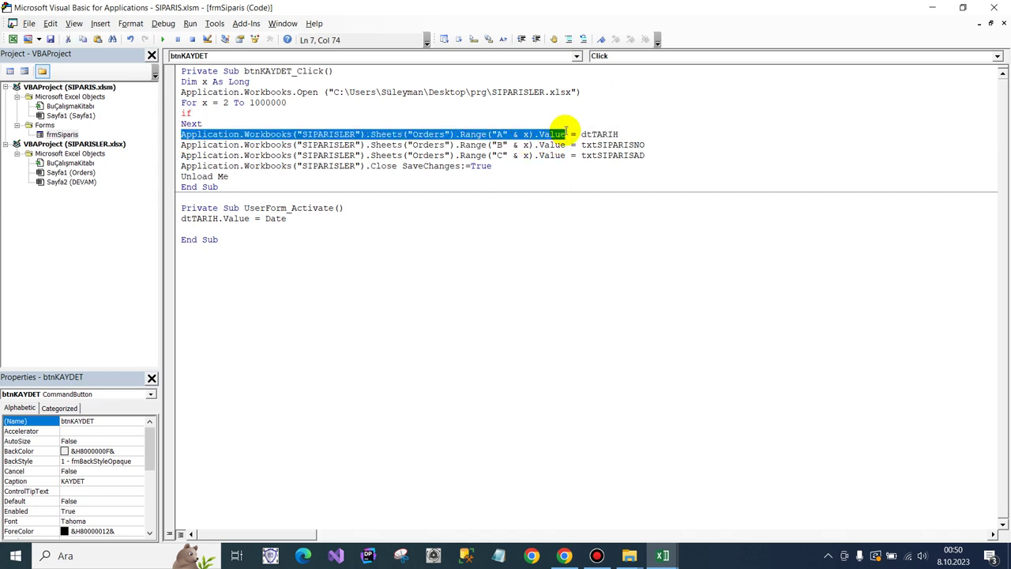
click(230, 115)
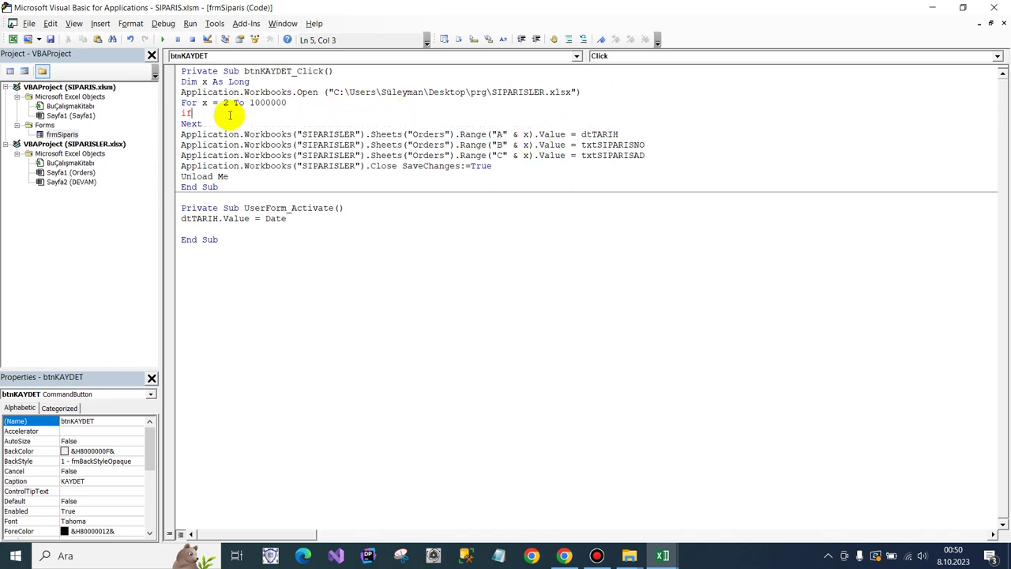
text(Application.Workbooks("SIPARISLER").Sheets("Orders").Range("A" & x).Value)
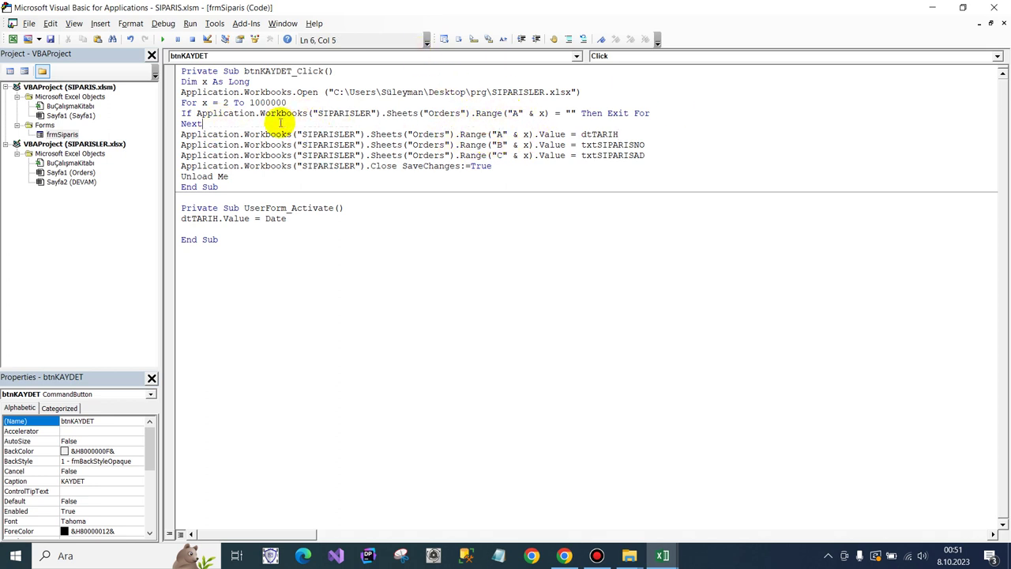
shift+click(171, 103)
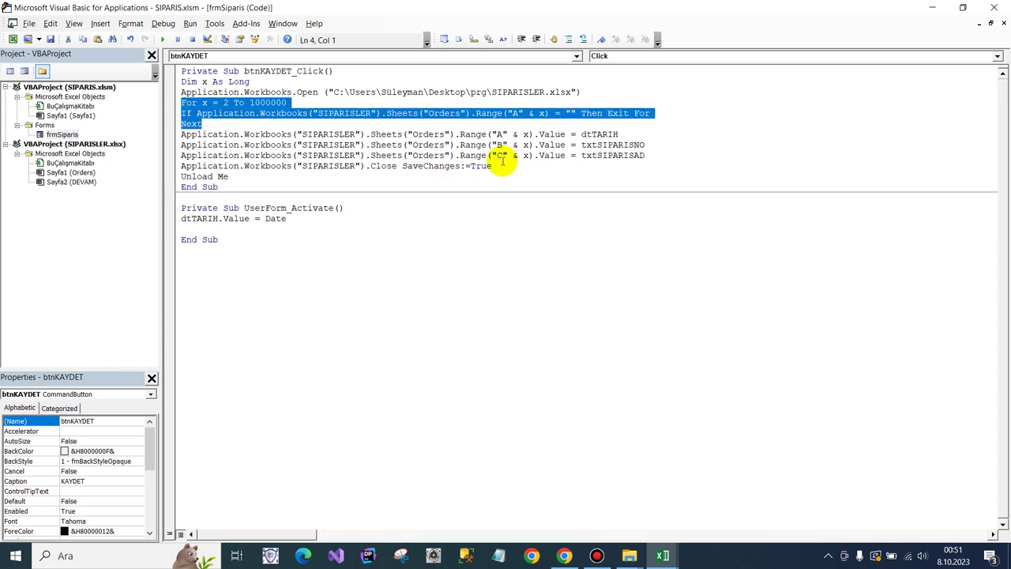
click(290, 125)
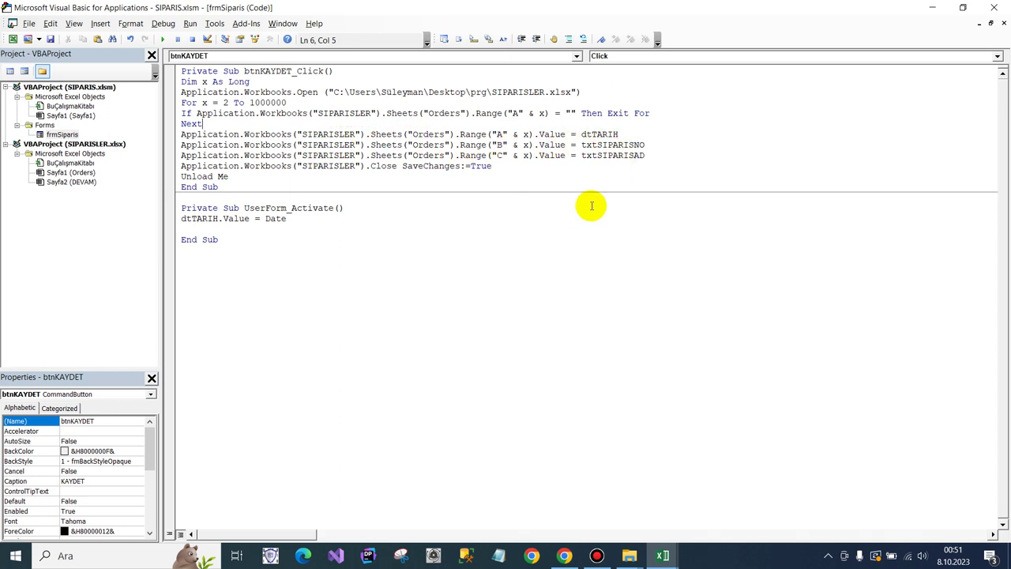
click(663, 556)
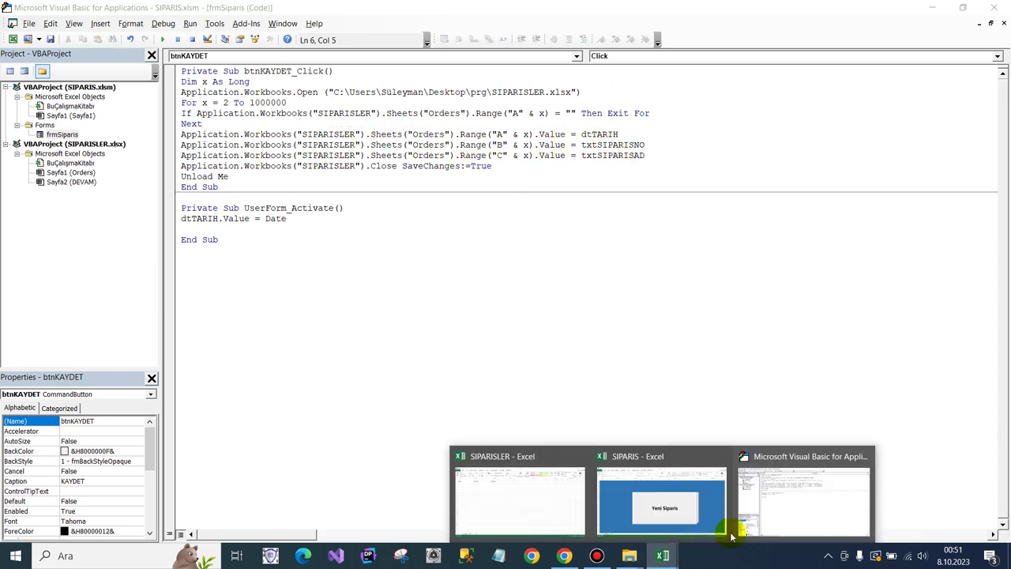
Back in the code editor, open up blank lines below Unload Me in the save routine.
click(520, 479)
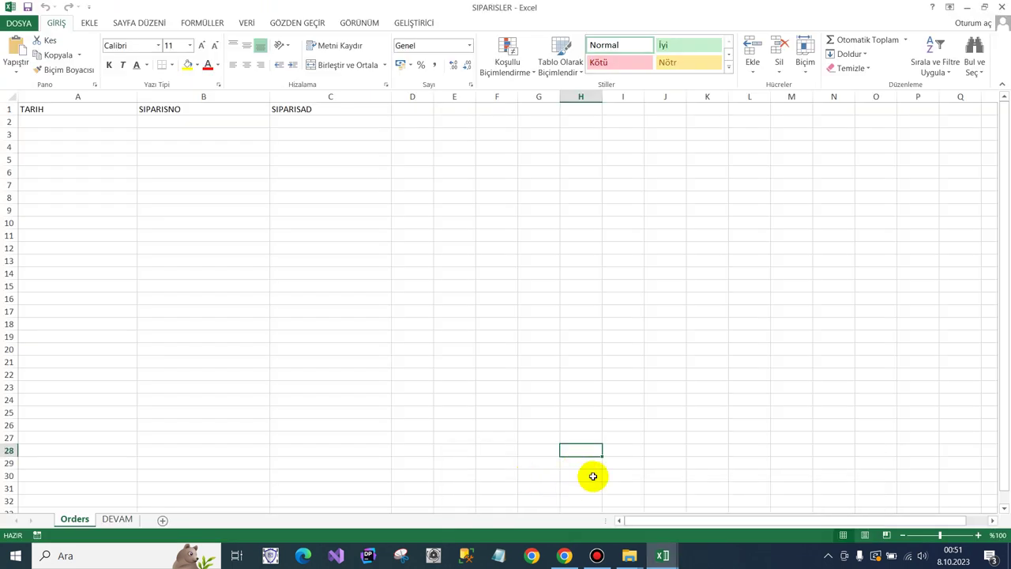
click(663, 556)
click(781, 486)
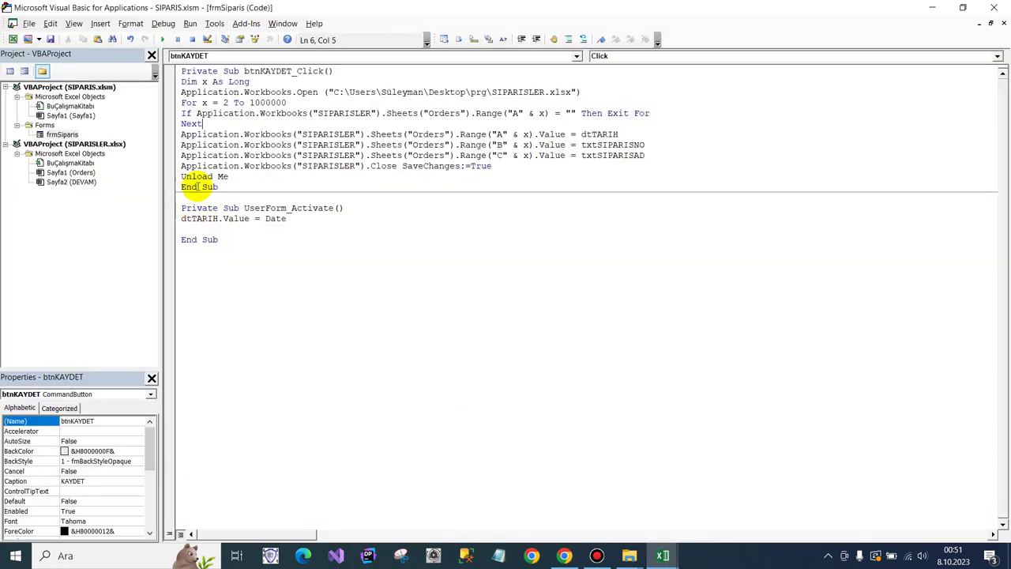
click(251, 178)
key(Return)
key(Return)
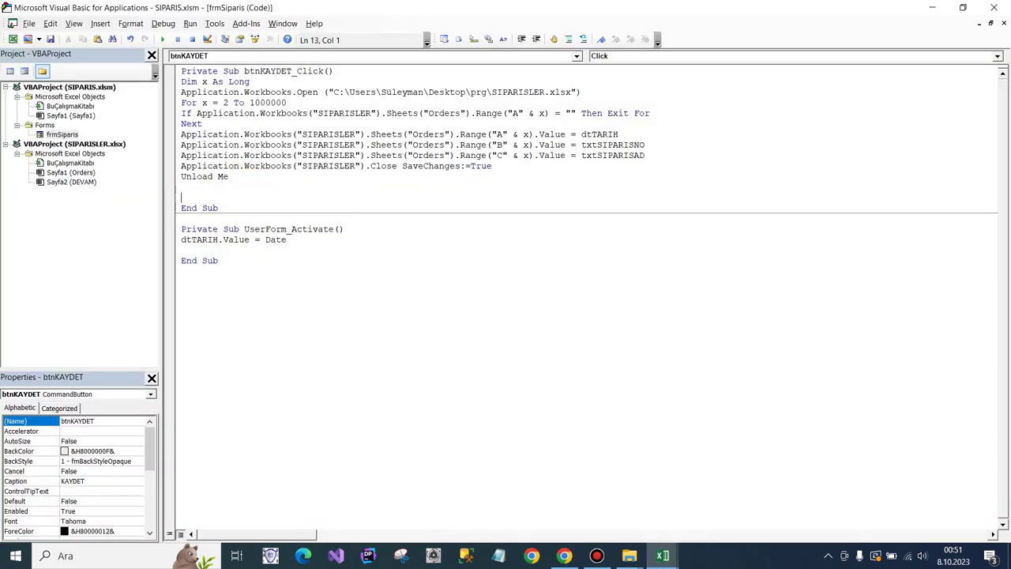
key(Return)
key(Return)
Declare Dim hata As Label beneath Dim x As Long.
click(263, 80)
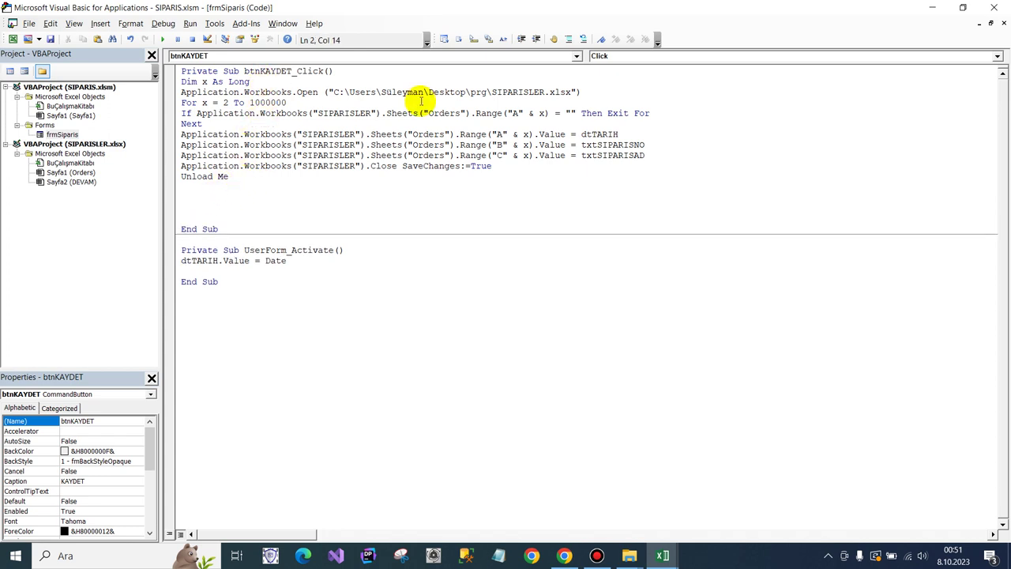
key(Return)
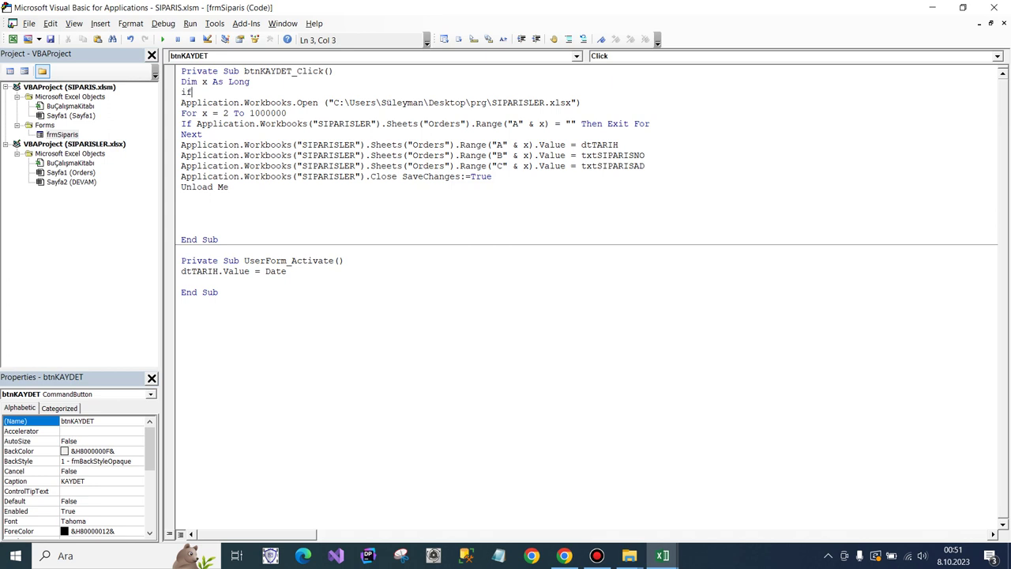
key(BackSpace)
key(BackSpace)
key(Return)
text(as l)
key(Tab)
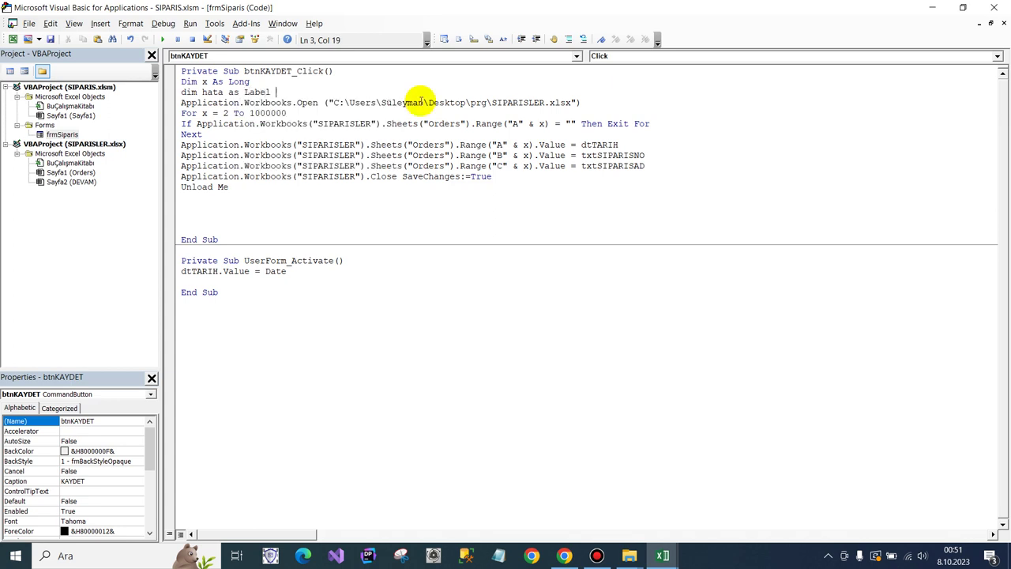
key(Return)
key(Return)
text(On Error GoTo hata)
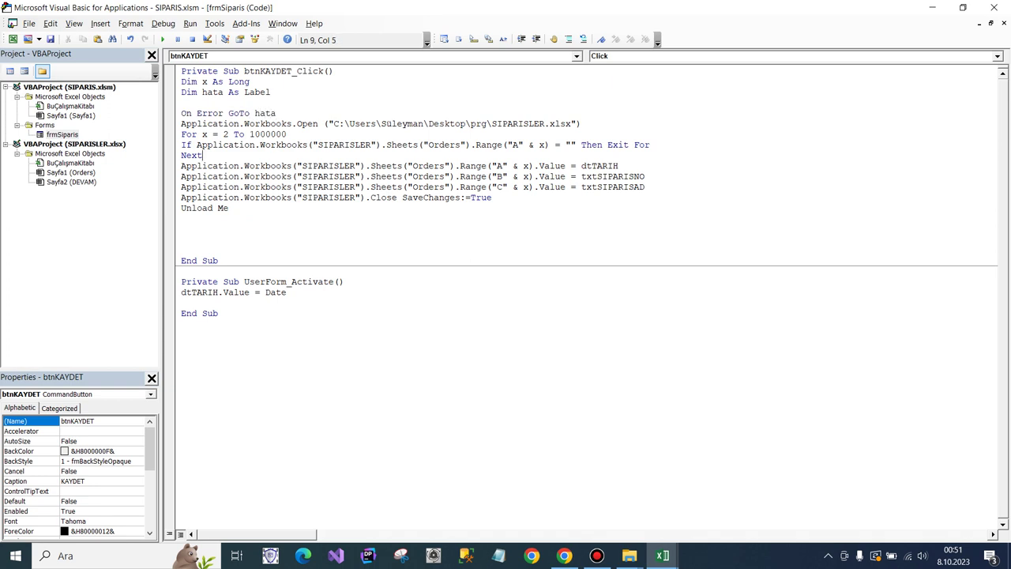
Add Exit Sub and a hata: label, pasting a copy of the loop and saving code under it.
key(Return)
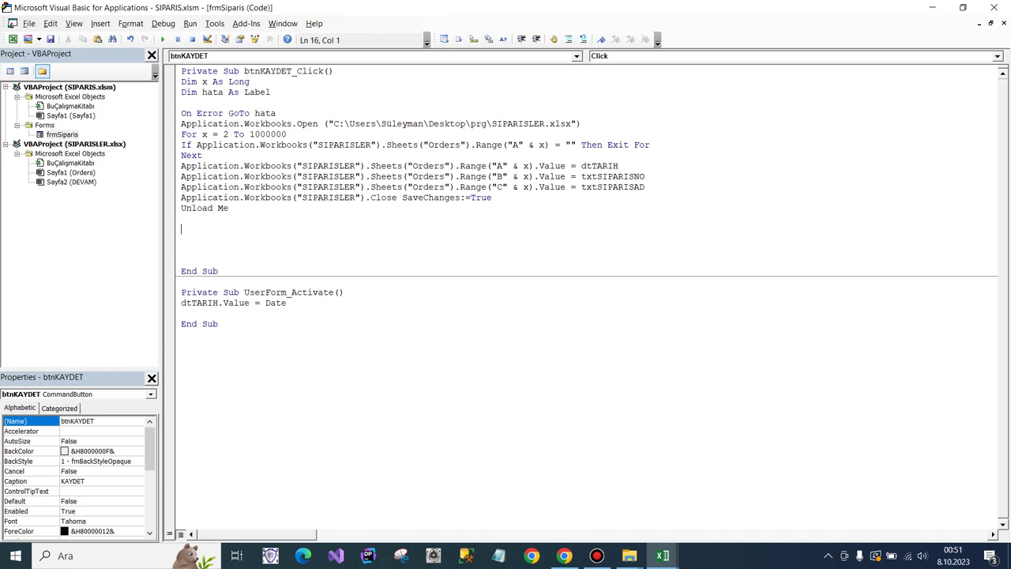
text(exit sub)
key(Return)
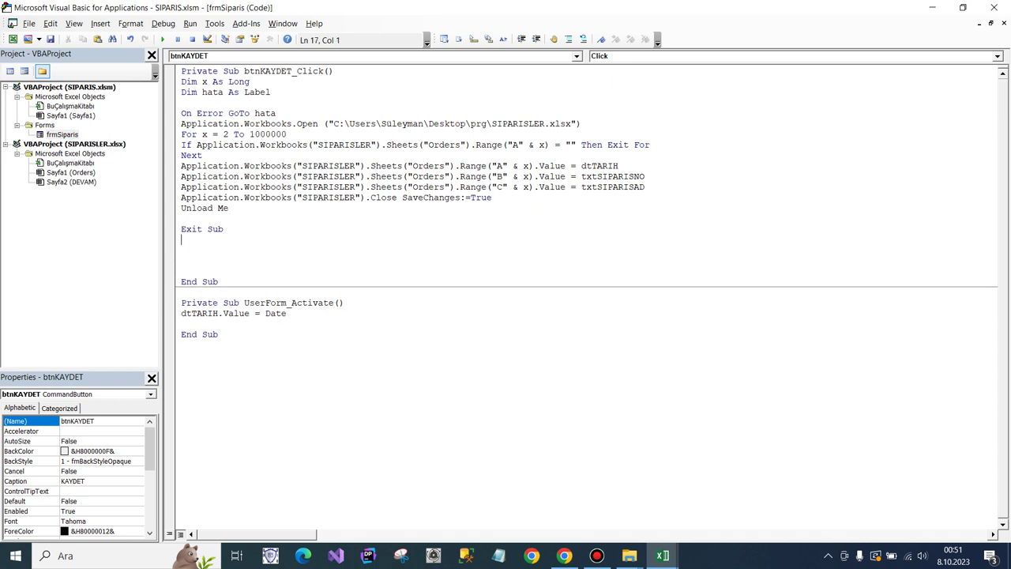
key(Return)
text(hata:)
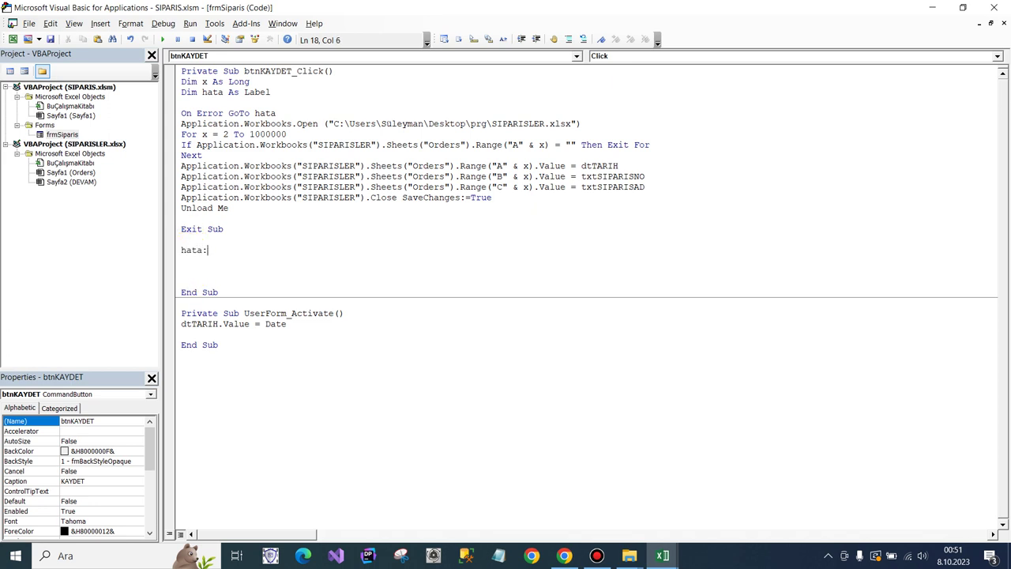
key(Return)
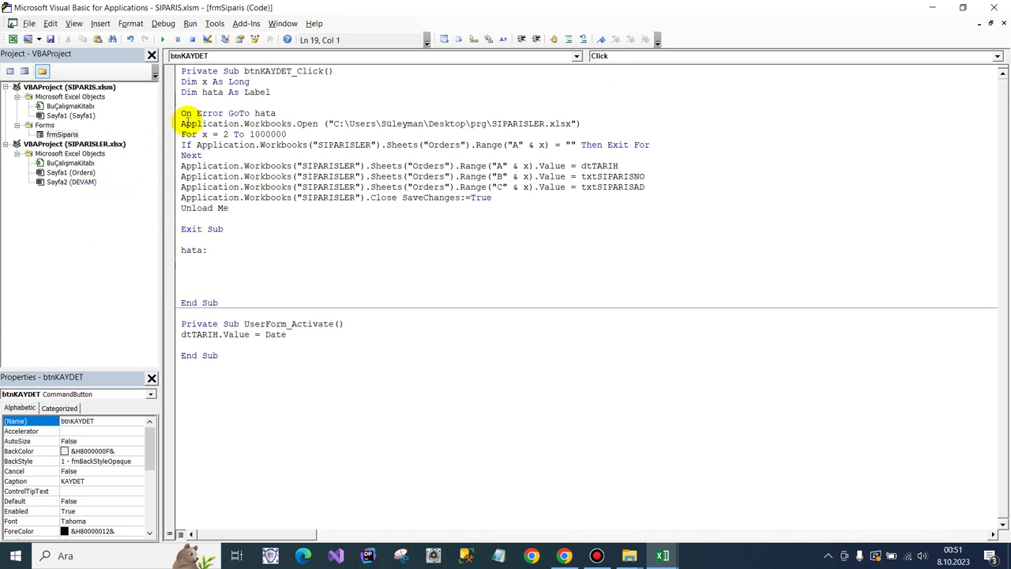
drag(175, 139, 170, 209)
key(ctrl+c)
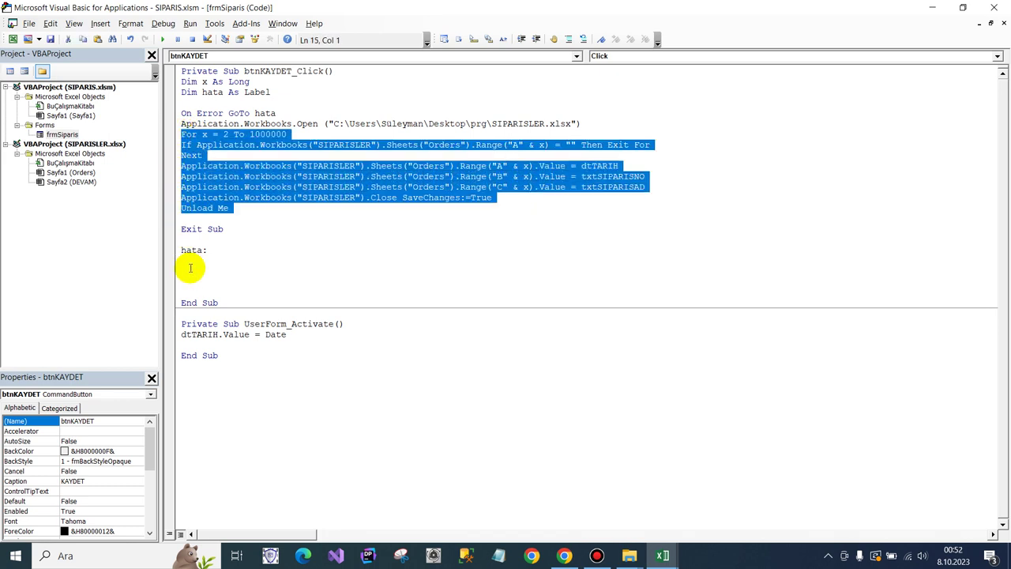
click(190, 268)
key(ctrl+v)
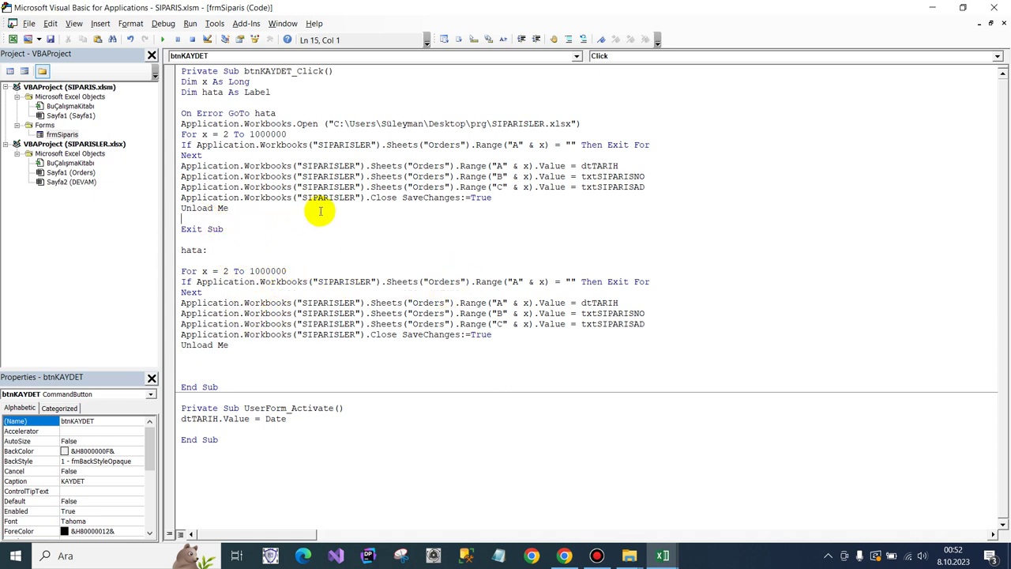
Add a MsgBox "Sipariş kaydedildi" line after both Unload Me statements, then close the editor.
text(ms)
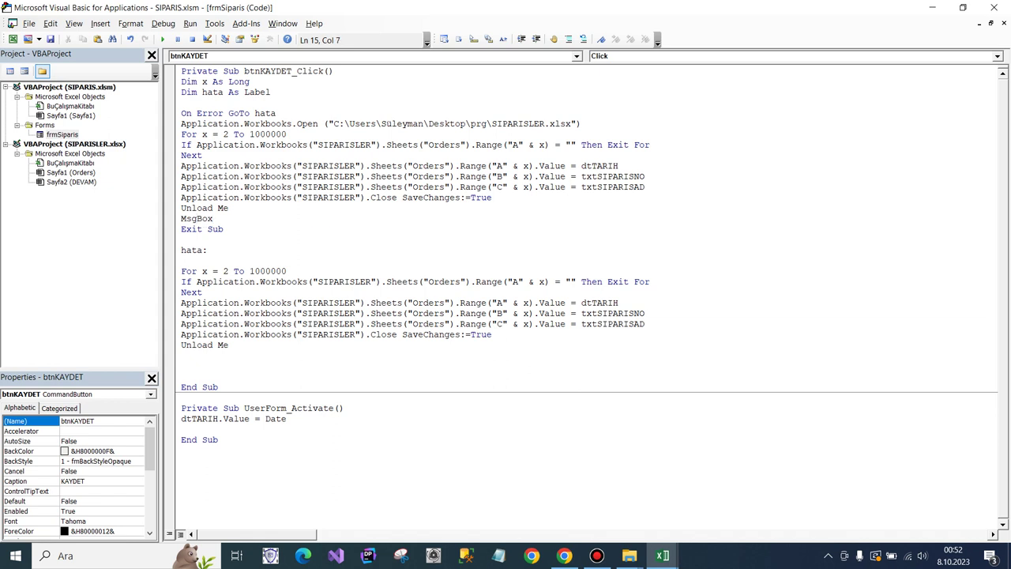
text( " Sipariş kaydedildi)
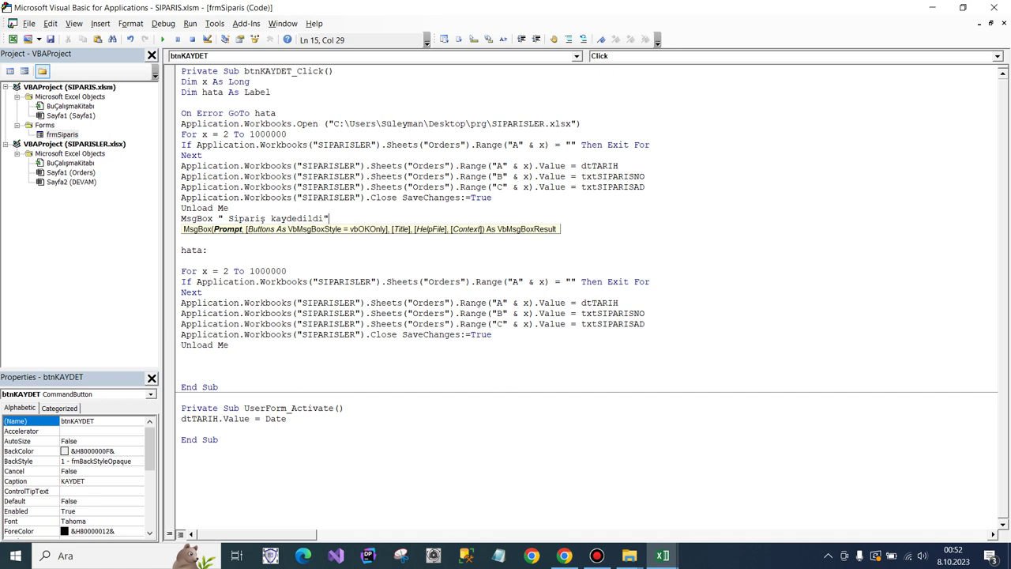
key(Down)
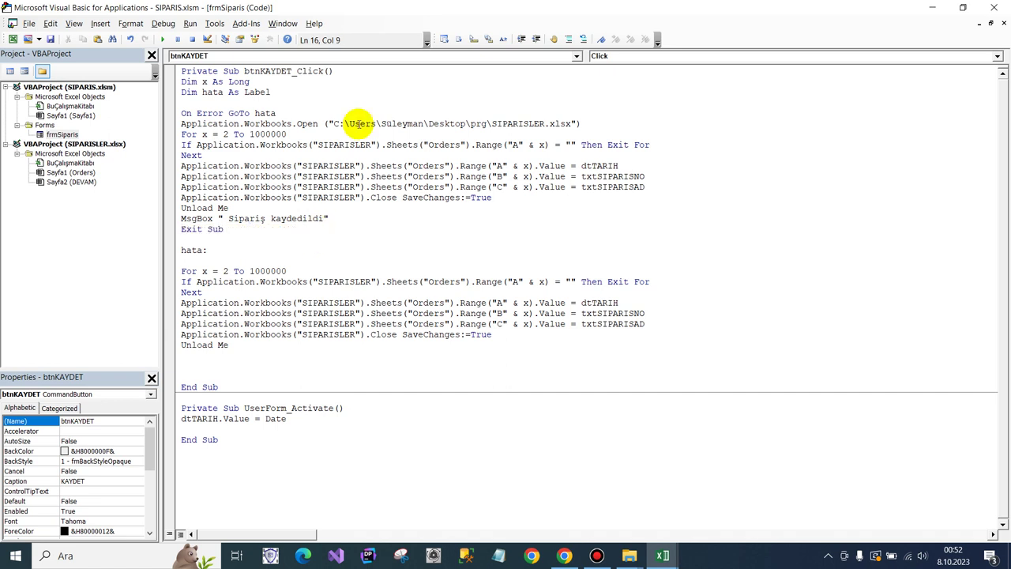
drag(341, 219, 140, 218)
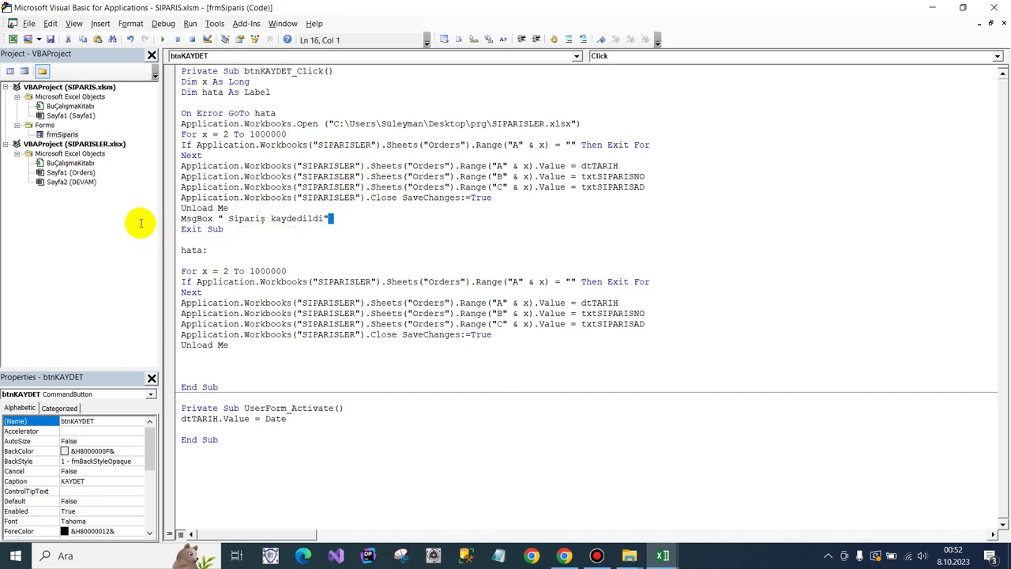
key(ctrl+c)
click(184, 356)
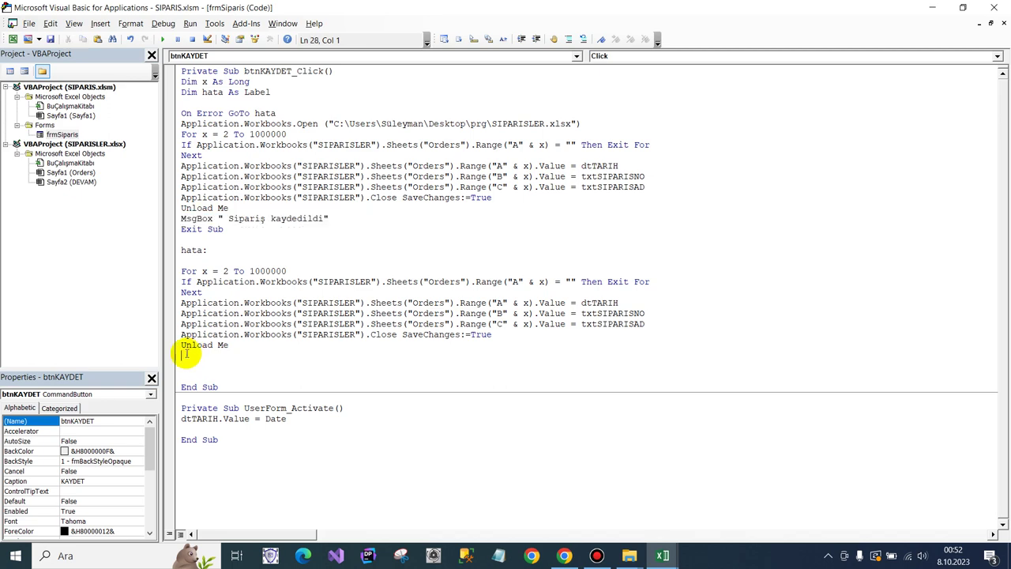
key(ctrl+v)
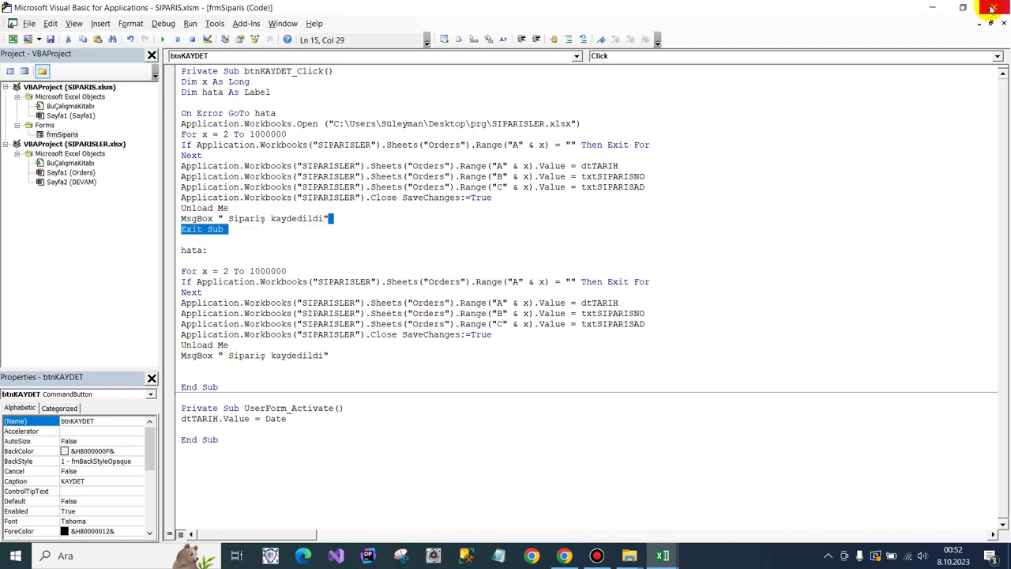
click(994, 7)
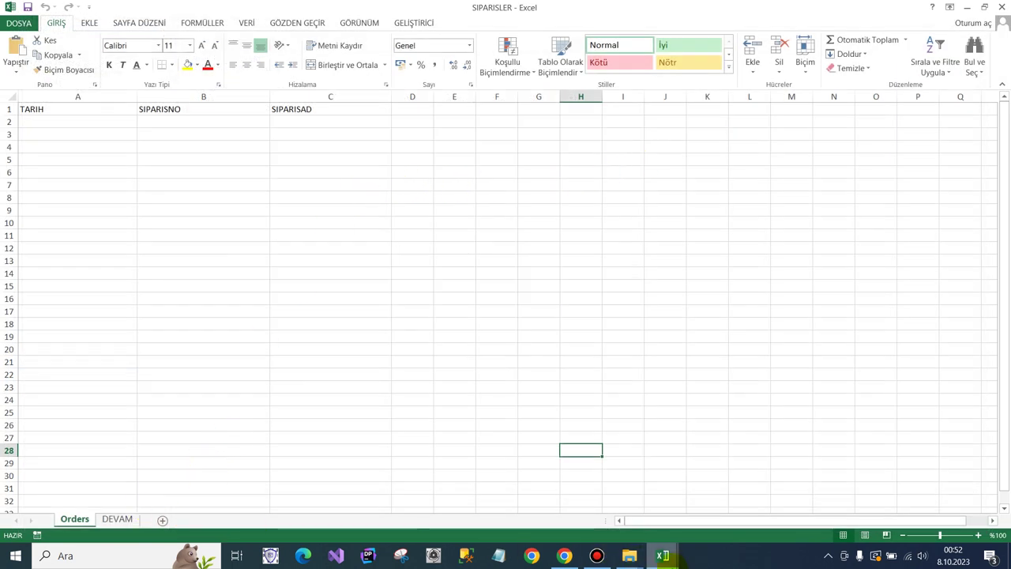
Save order 1 named sipariş-1 from the Siparis form and acknowledge the saved message.
click(662, 555)
click(708, 505)
click(576, 323)
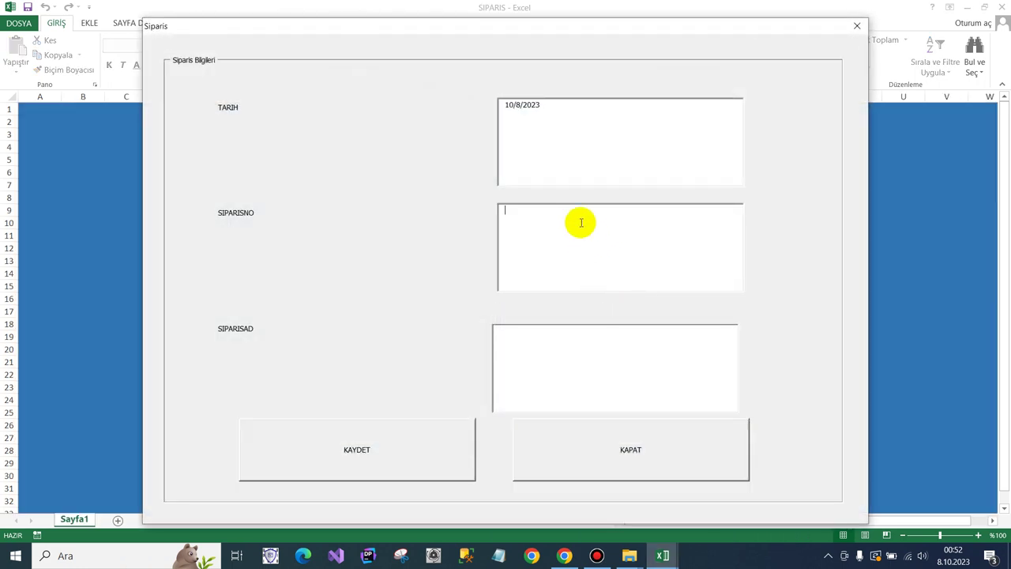
text(1)
click(537, 338)
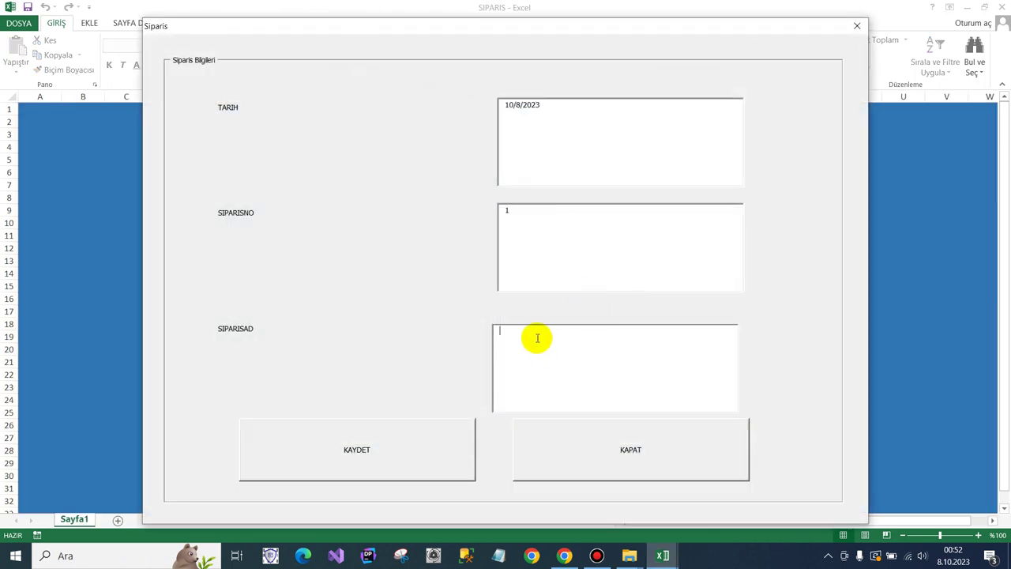
text(t)
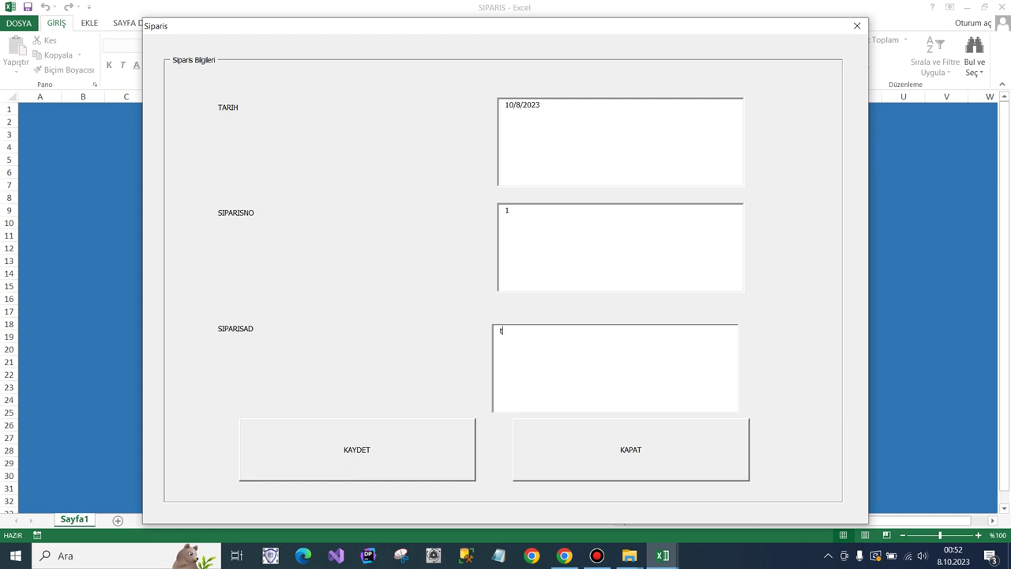
text(est)
key(ctrl+a)
text(s)
click(384, 440)
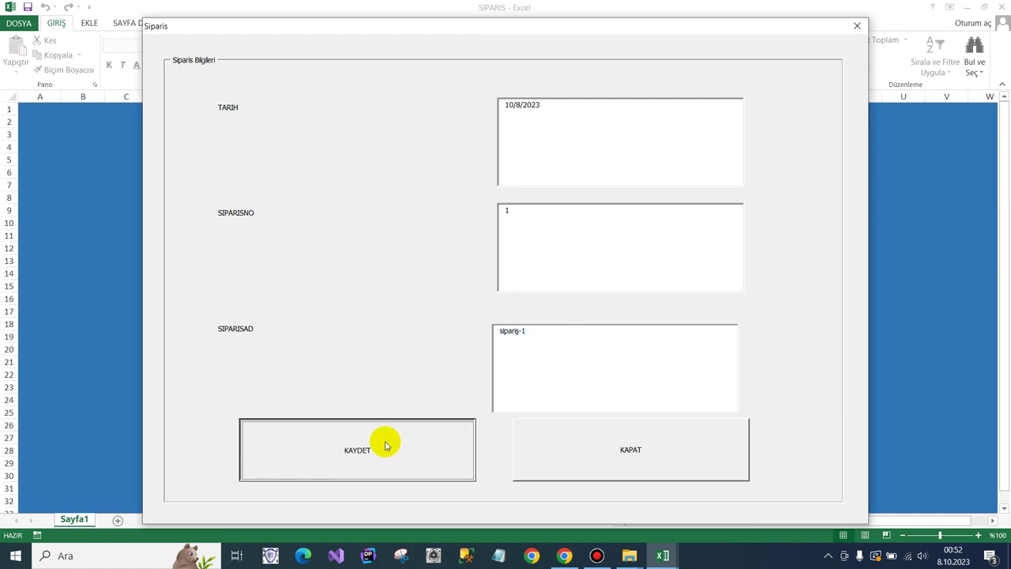
click(471, 311)
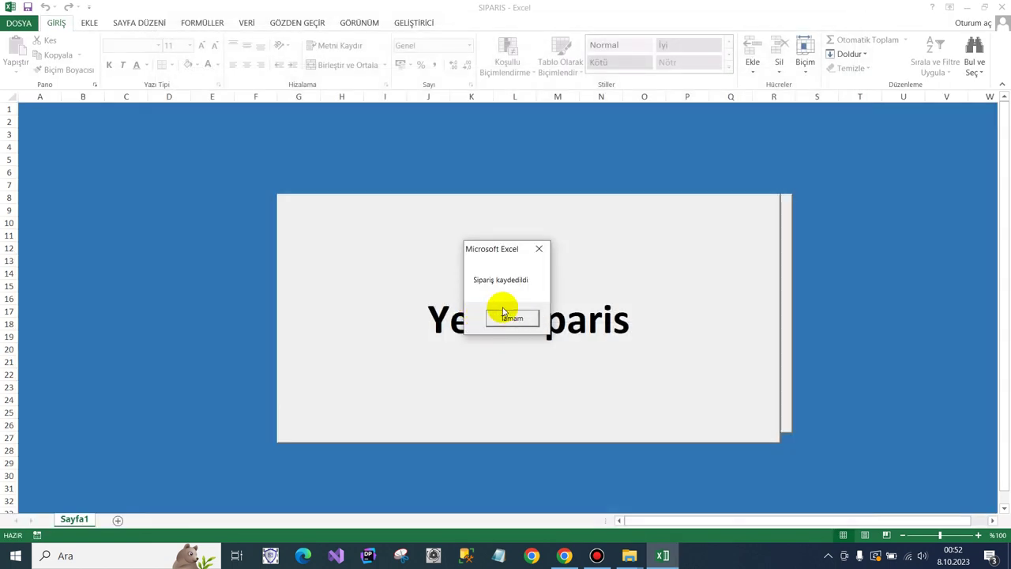
click(513, 318)
Save order 2 named sipariş-2 from a new form and dismiss the confirmation.
click(482, 305)
click(548, 213)
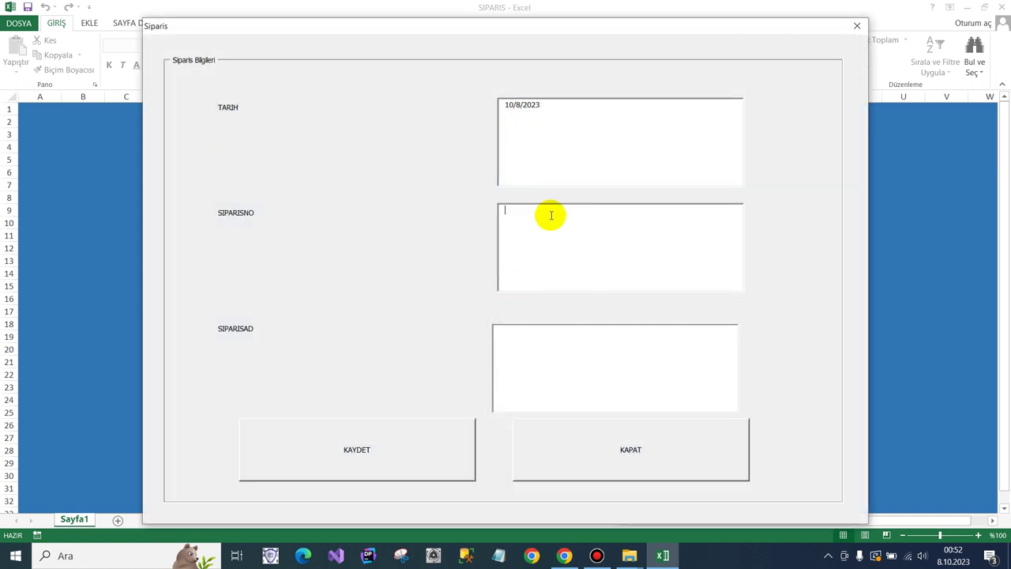
text(2)
click(527, 363)
text(sipariş-1)
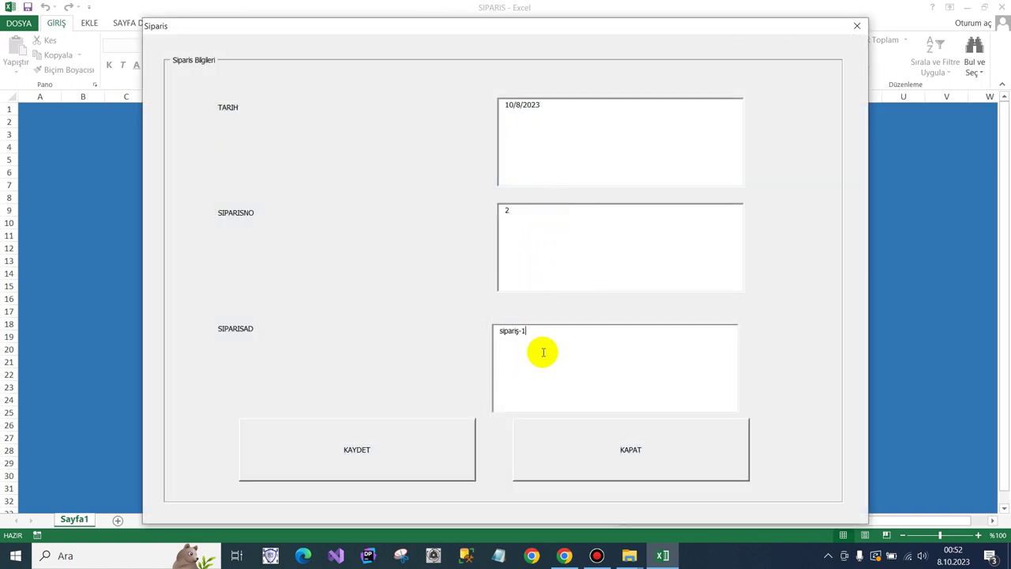
key(BackSpace)
text(2)
click(356, 450)
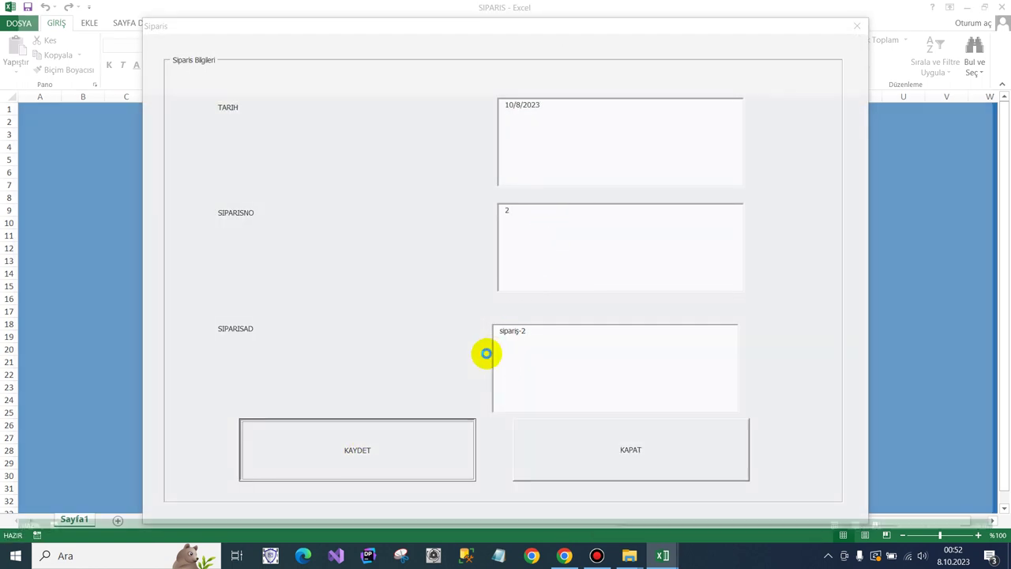
click(512, 318)
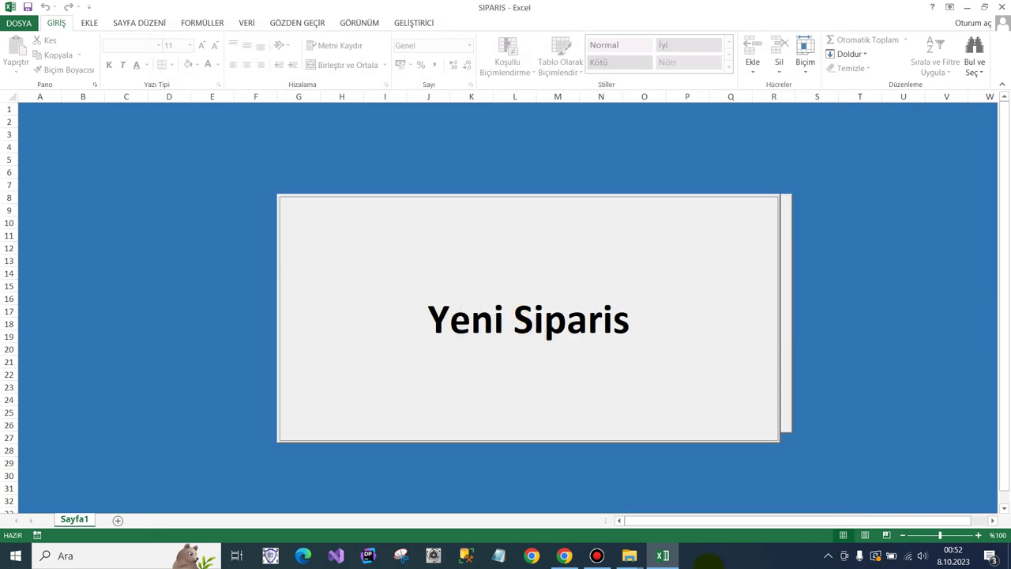
Open SIPARISLER from the prg folder and check its Orders sheet.
click(632, 556)
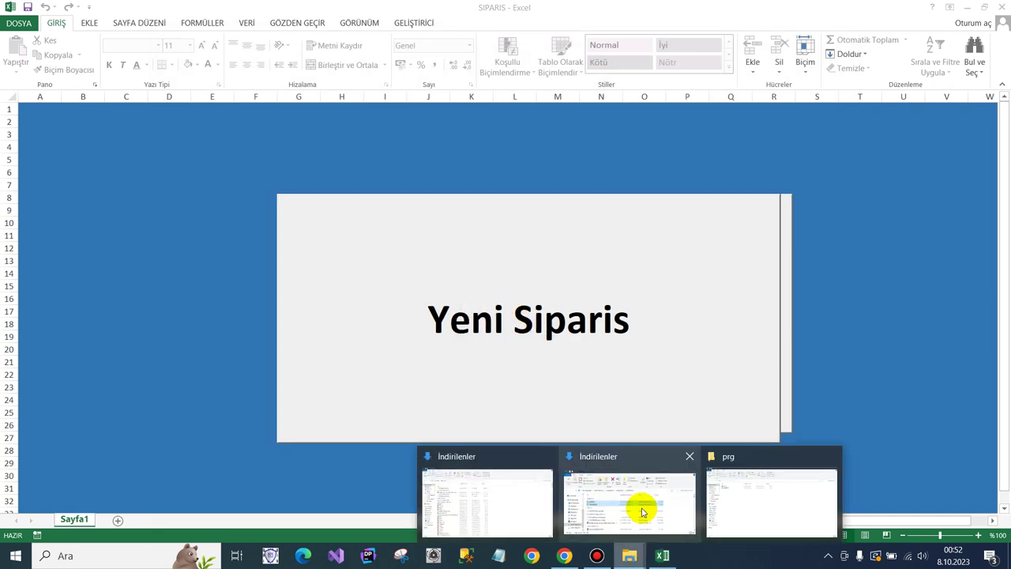
click(772, 498)
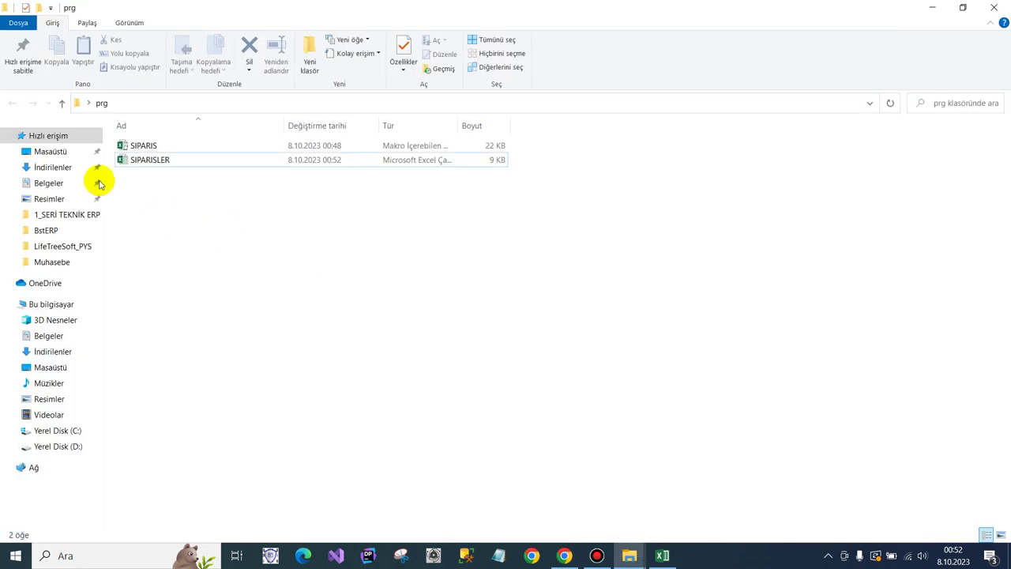
double_click(142, 163)
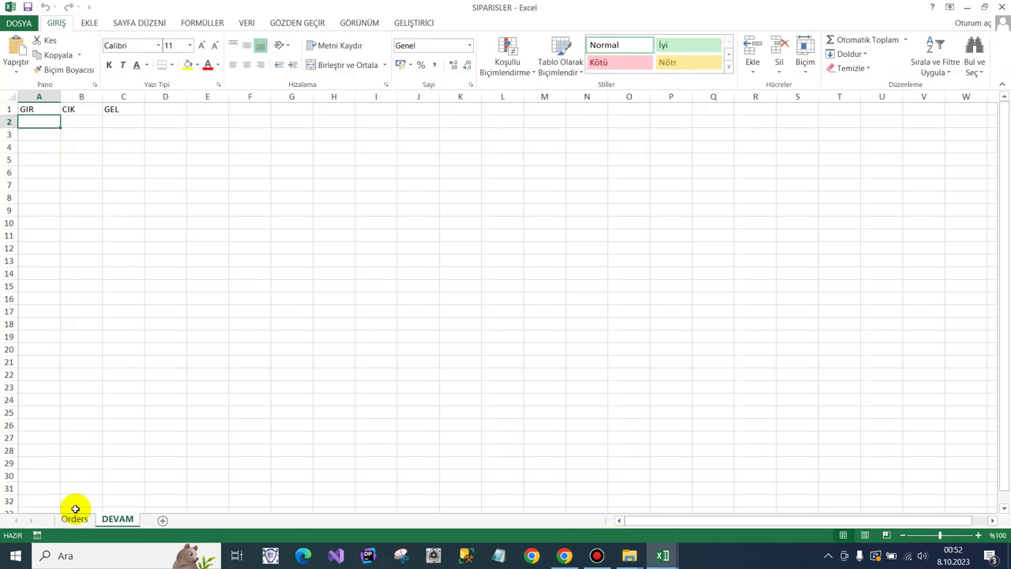
click(74, 517)
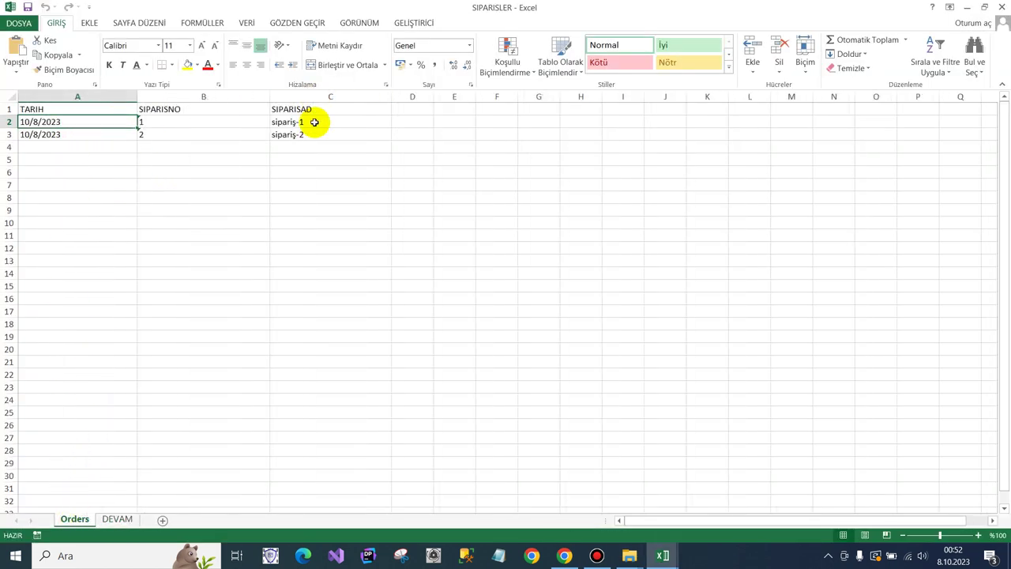
click(427, 158)
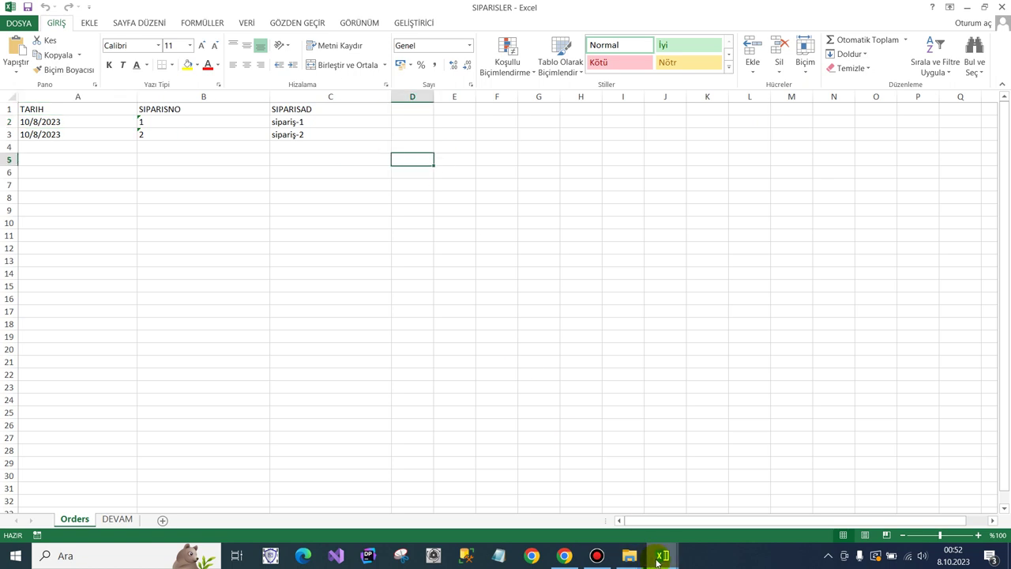
Save order 3 named sipariş-1 from the form, then close SIPARIS saving its changes.
click(608, 527)
click(552, 332)
click(566, 234)
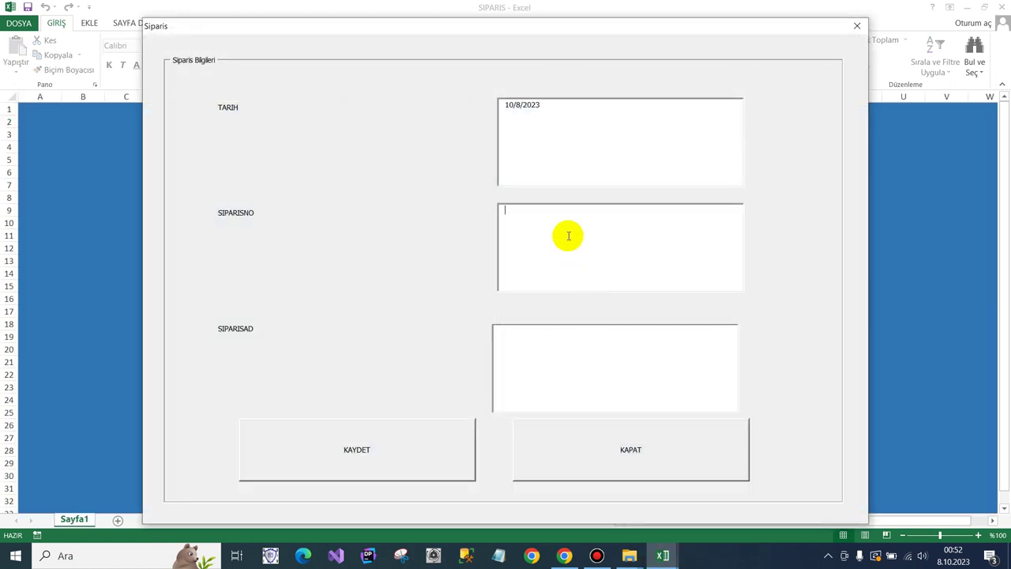
text(3)
click(550, 361)
text(sipariş-1)
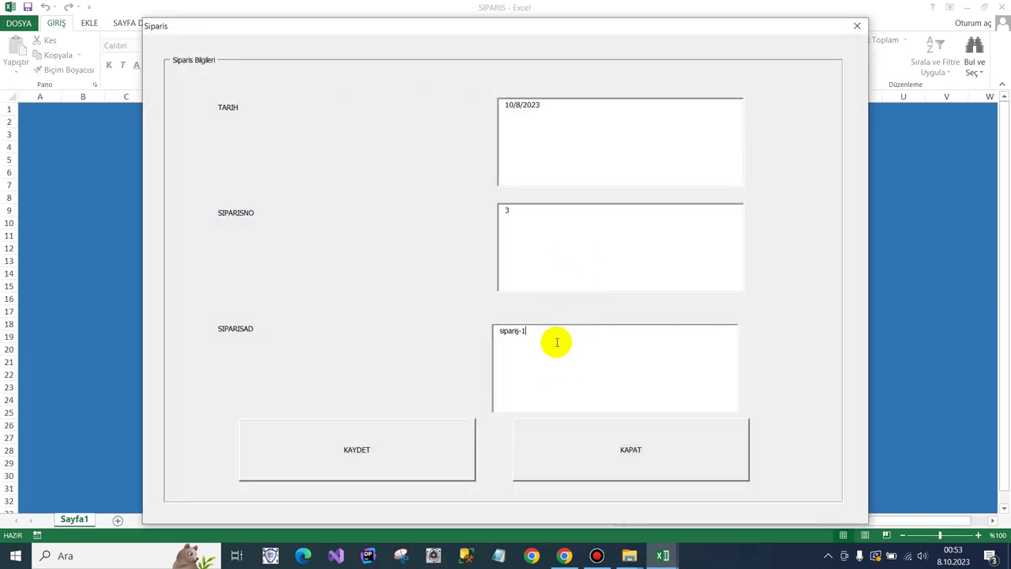
click(415, 448)
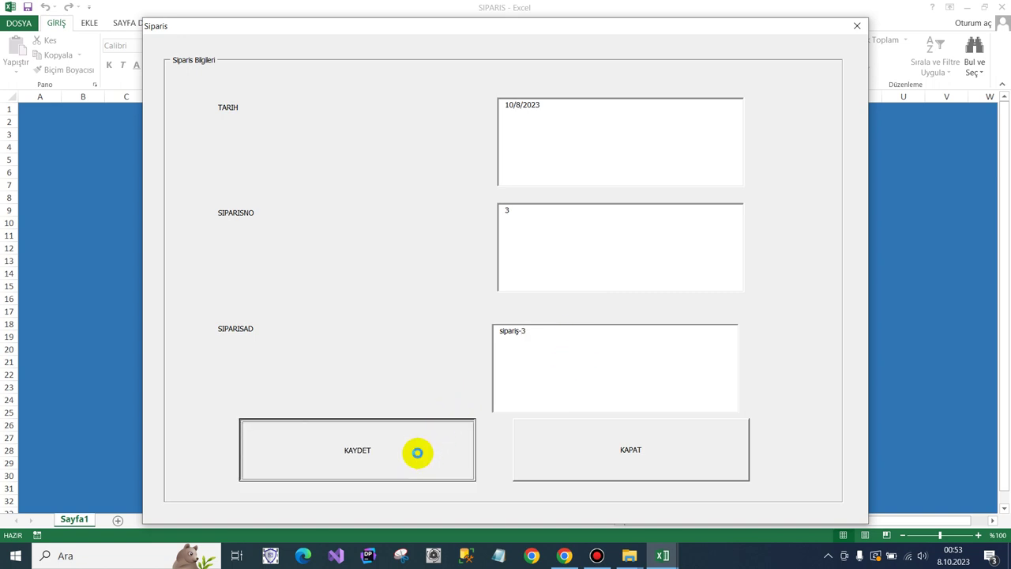
click(512, 319)
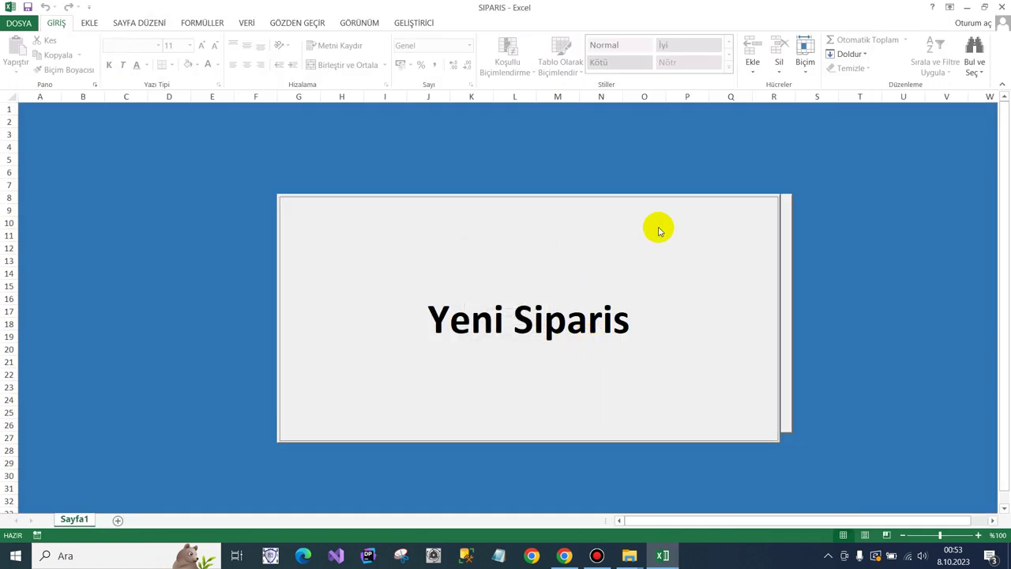
click(699, 145)
click(1001, 7)
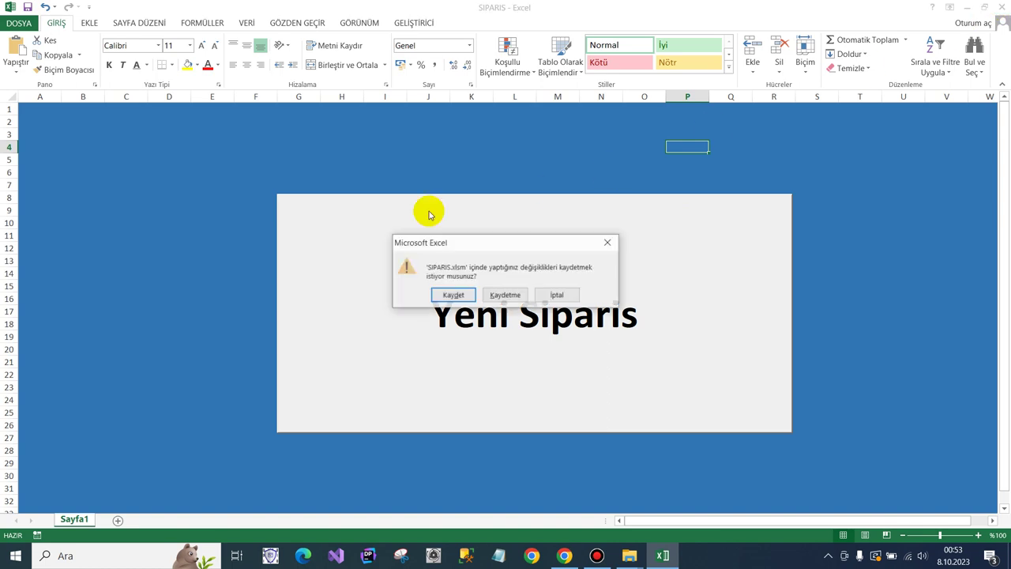
click(453, 294)
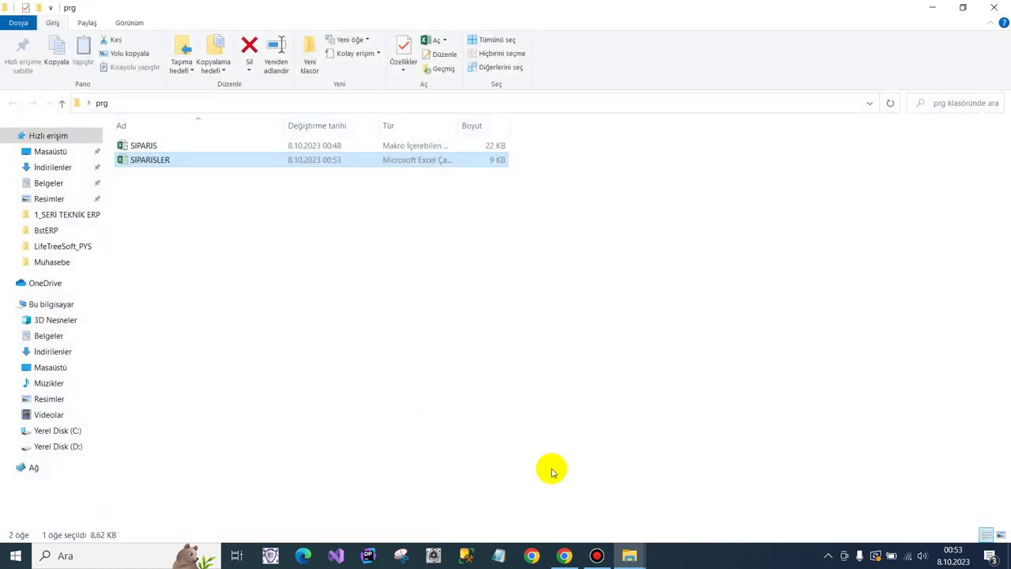
Reply to the Hatayı bulamıyorum message and drag SIPARIS and SIPARISLER from the prg folder into it.
click(563, 555)
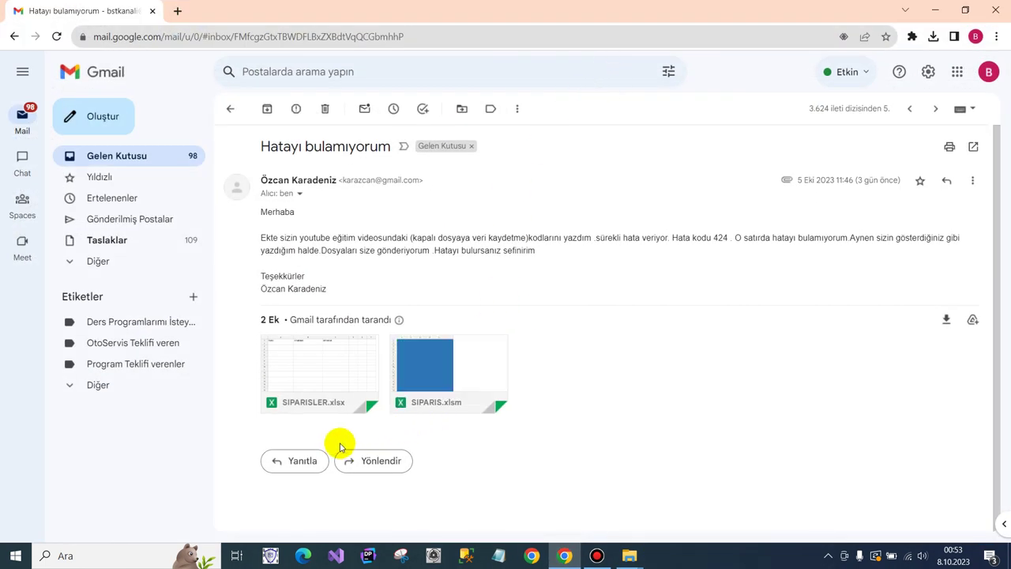
click(294, 461)
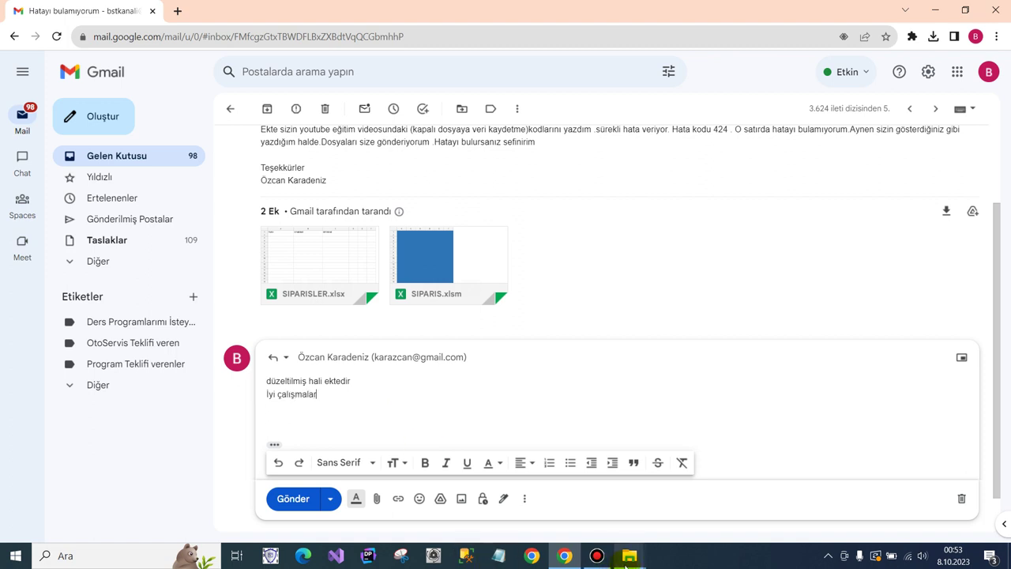
click(650, 544)
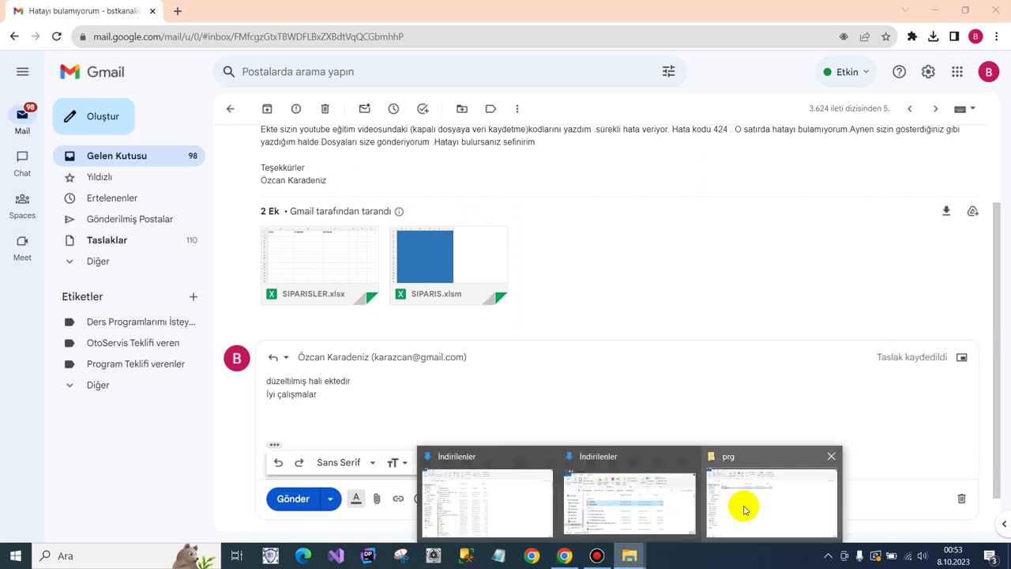
click(785, 501)
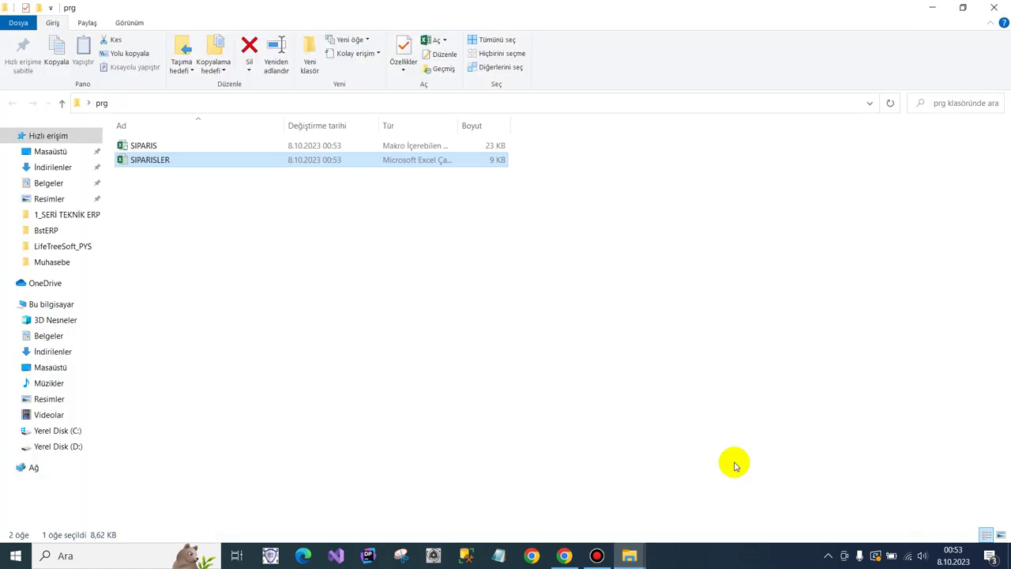
drag(596, 45, 842, 185)
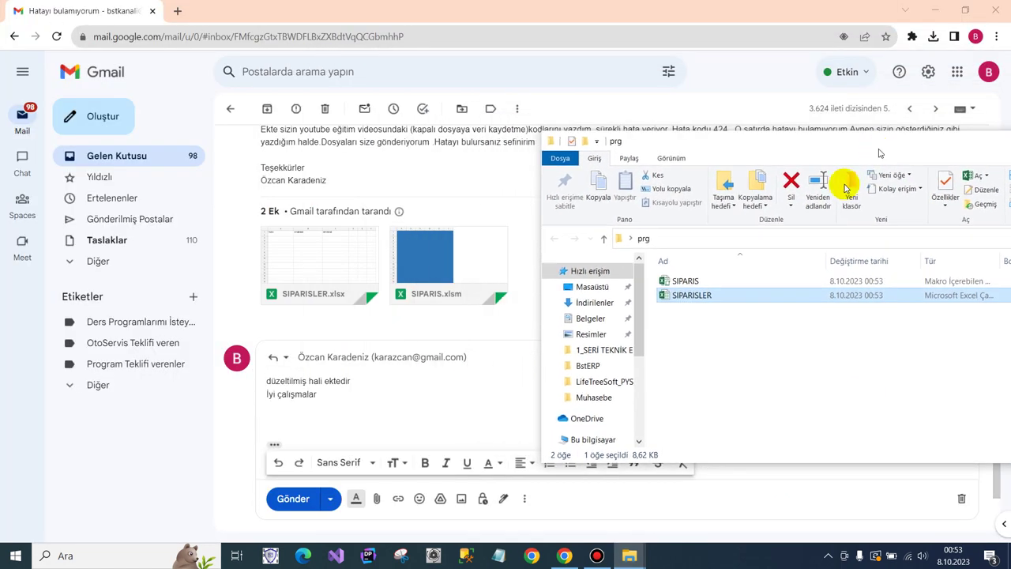
mouse_move(705, 318)
mouse_down()
mouse_move(677, 282)
mouse_move(389, 437)
mouse_up()
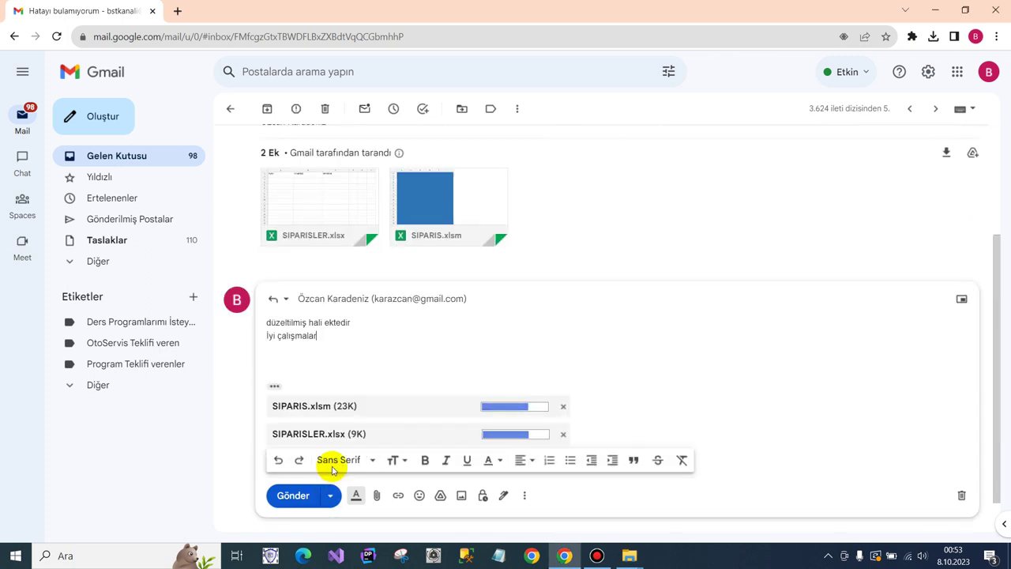
click(298, 496)
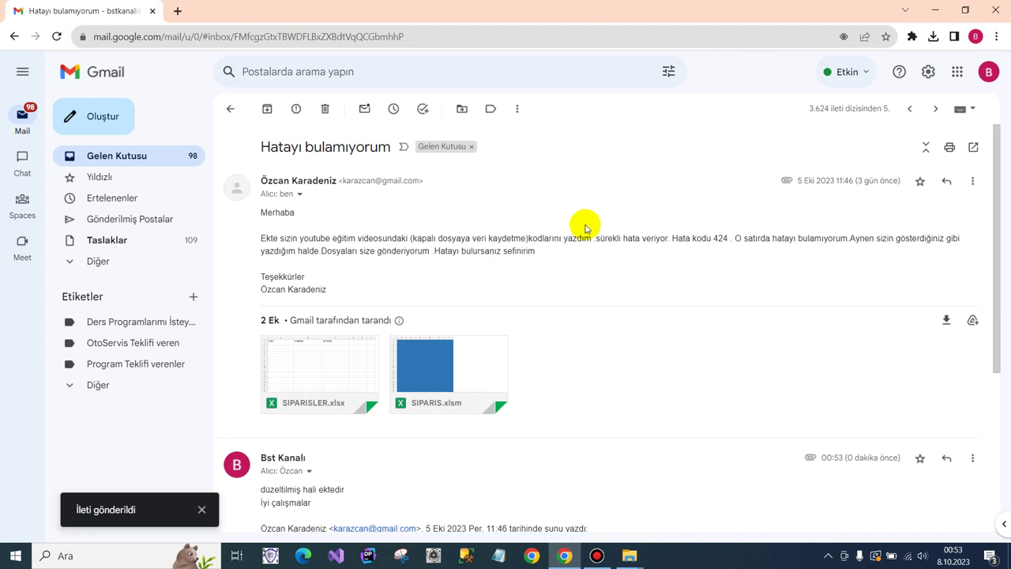
Send the reply carrying both corrected workbooks.
click(596, 555)
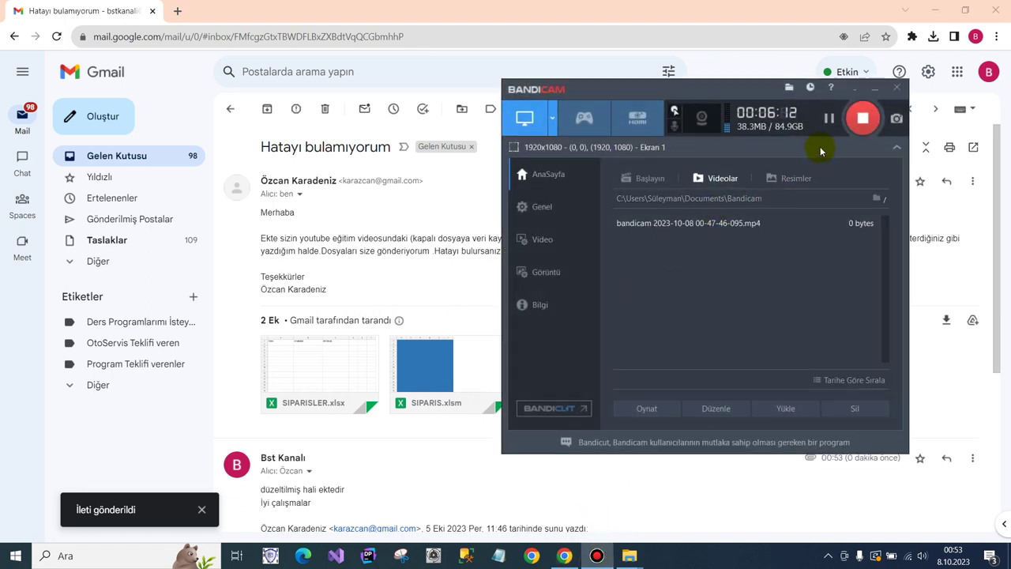